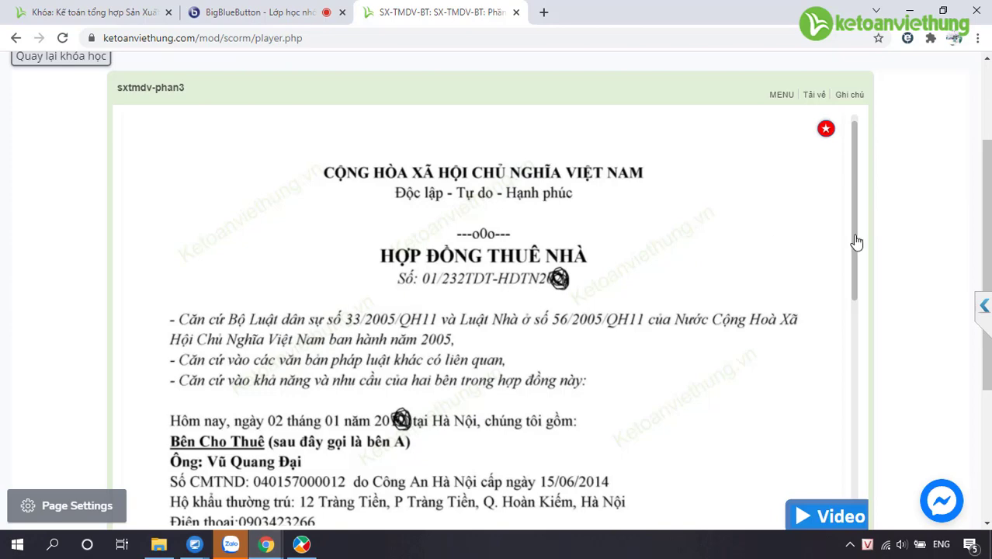
# From the player menu, jump the rental contract to Điều 3: Thời hạn thuê và giá thuê
pyautogui.scroll(-3, 859, 281)
pyautogui.scroll(3, 861, 225)
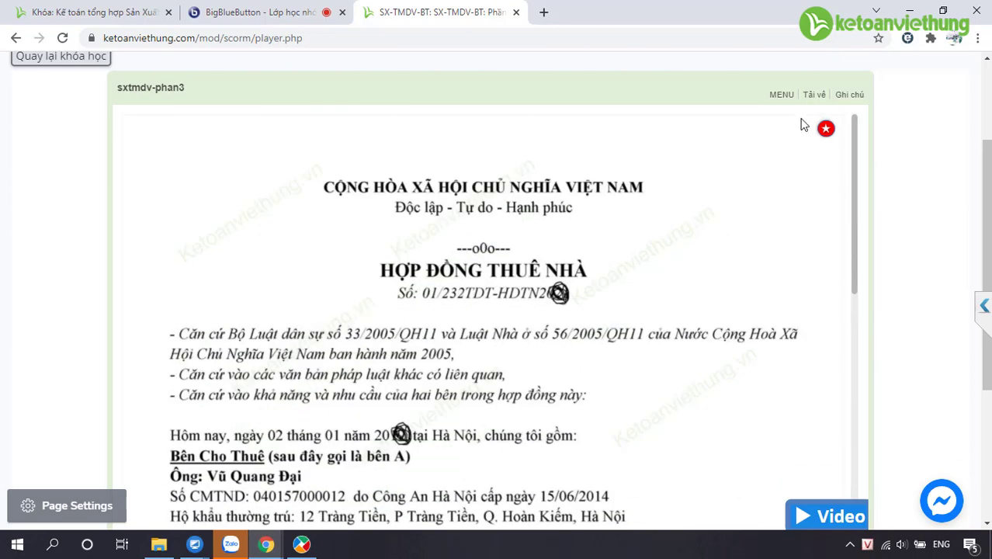
pyautogui.click(780, 94)
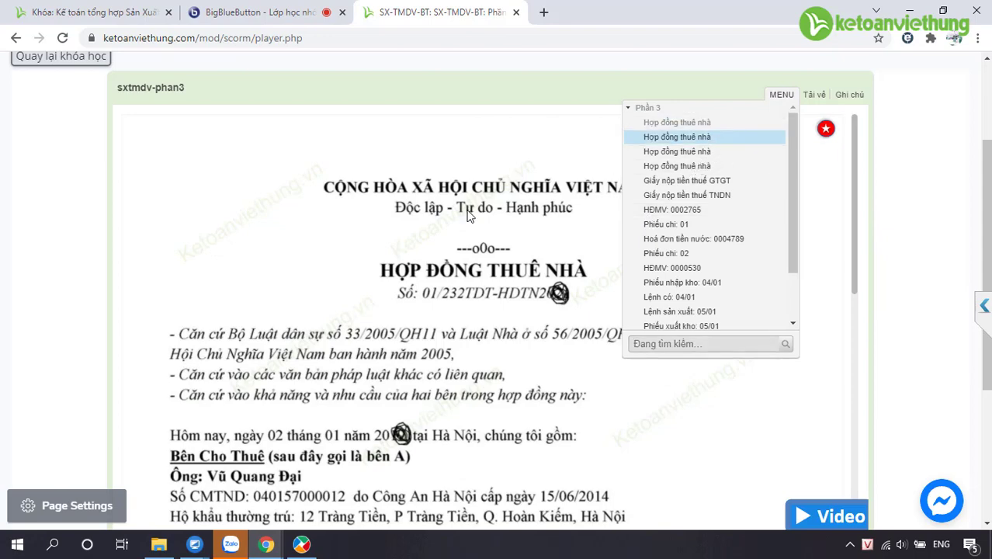
pyautogui.click(715, 149)
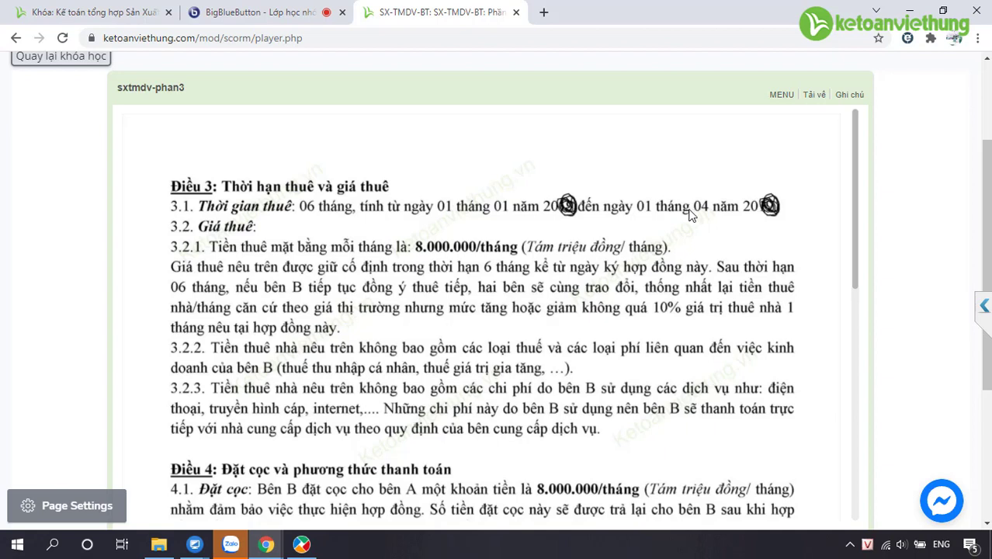
# Read Article 4 (8.000.000/tháng deposit, bank transfer), then switch to MISA
pyautogui.scroll(-3, 691, 215)
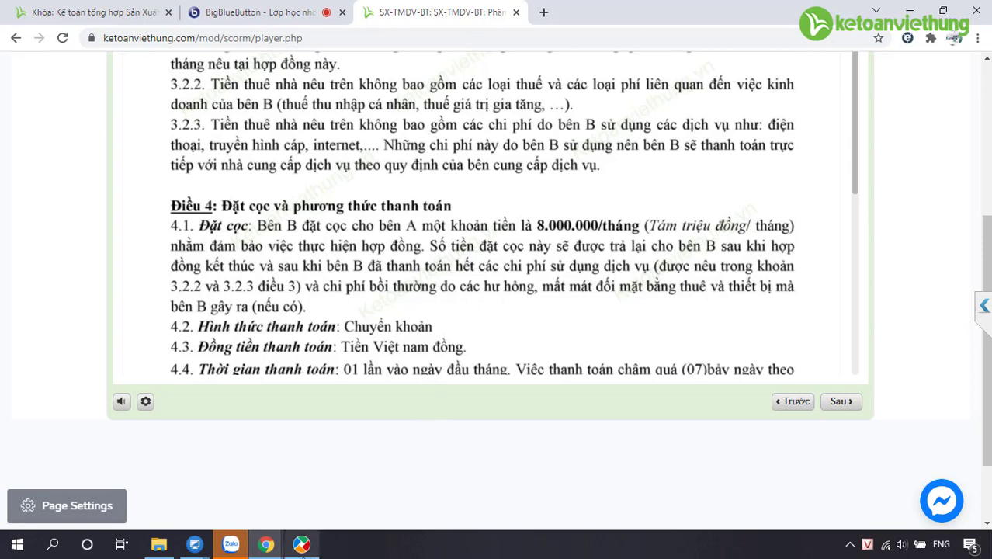
pyautogui.click(301, 544)
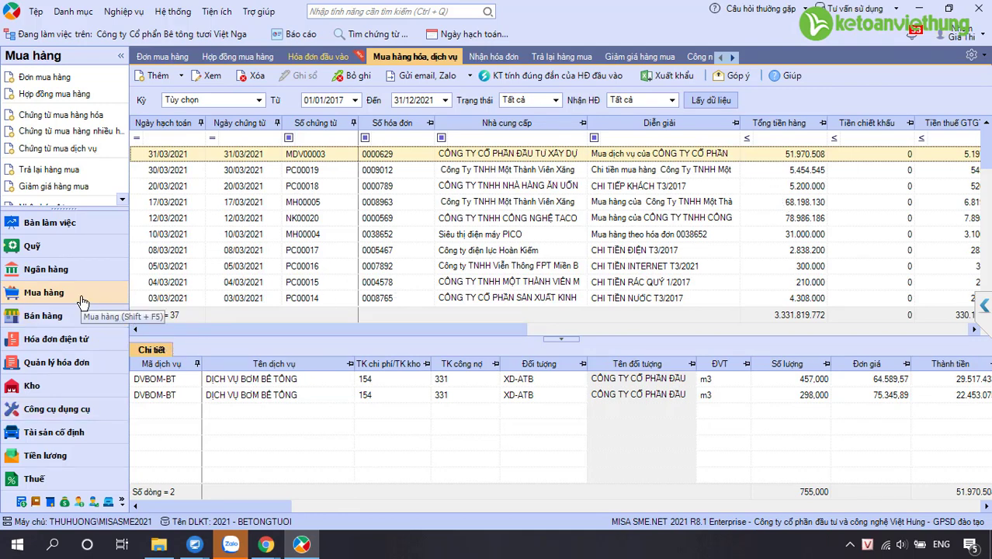
# Start purchase voucher MH00008 and, after checking the contract, pick the landlord as supplier
pyautogui.click(93, 118)
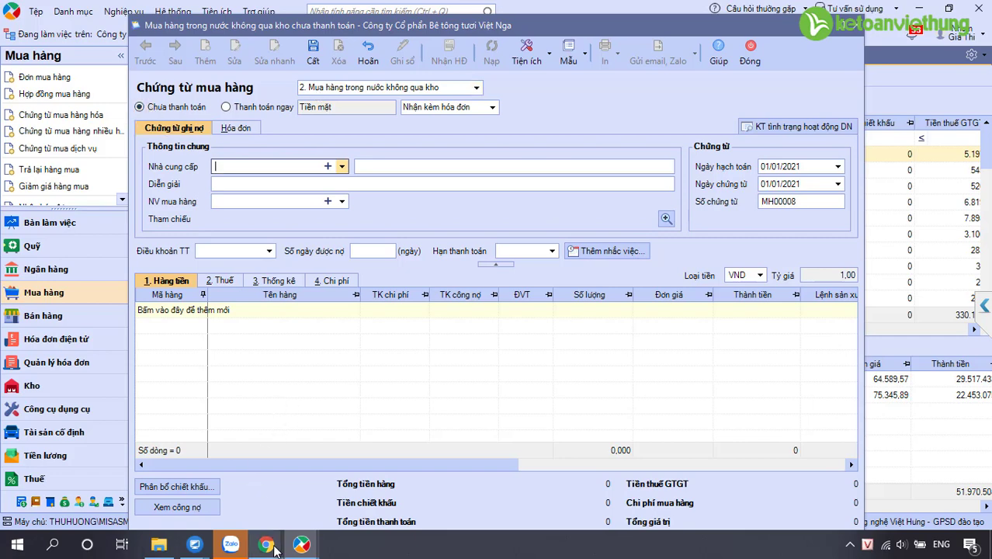
pyautogui.moveTo(266, 546)
pyautogui.click(186, 439)
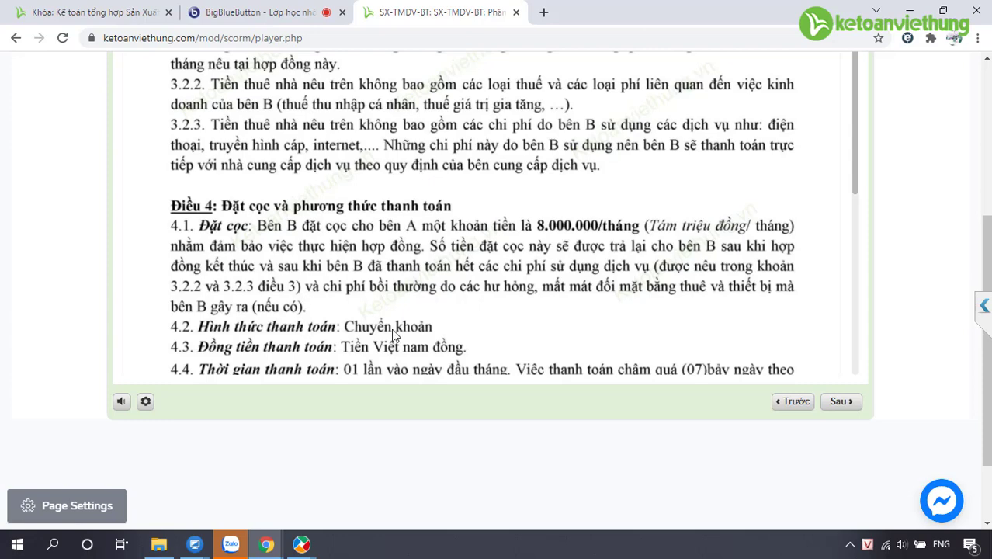
pyautogui.moveTo(304, 544)
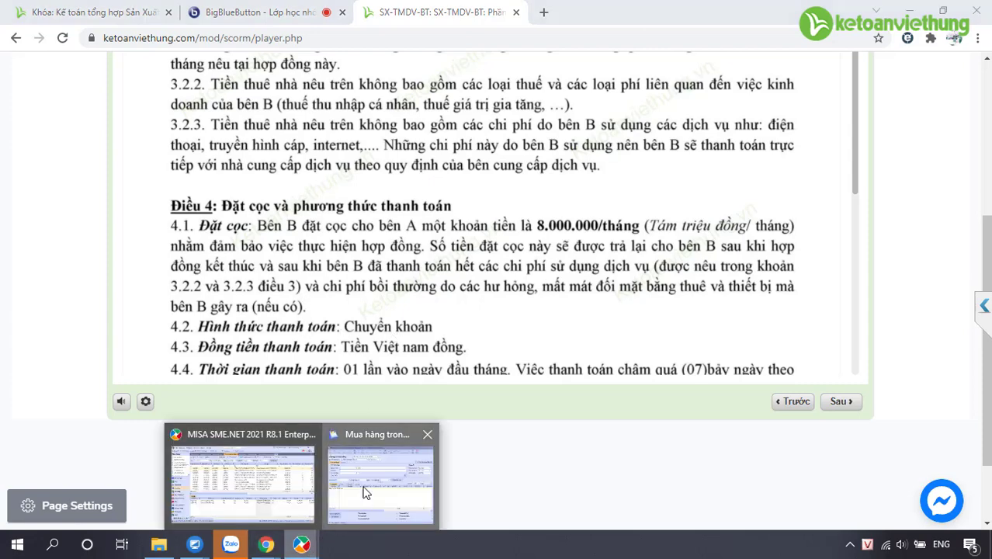
pyautogui.click(360, 493)
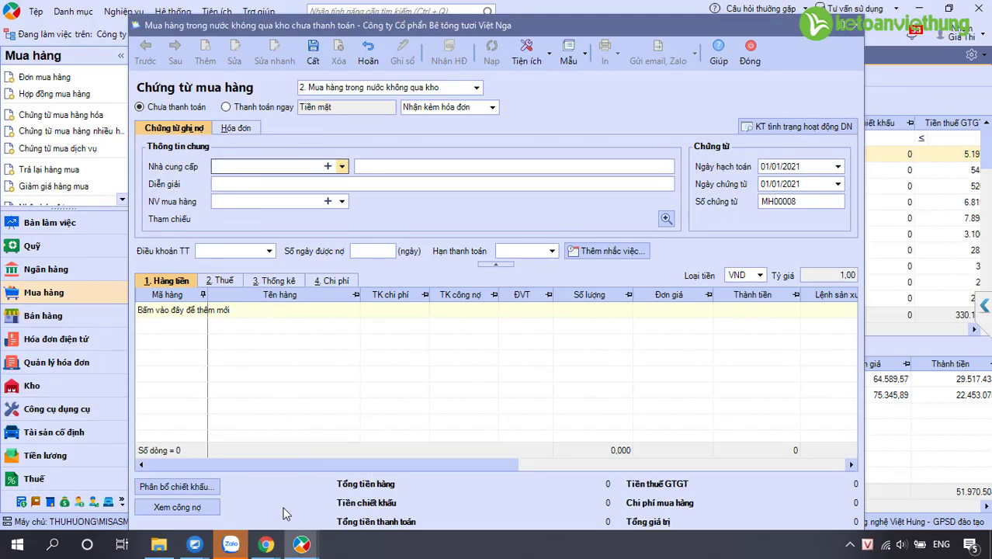
pyautogui.moveTo(266, 543)
pyautogui.click(216, 502)
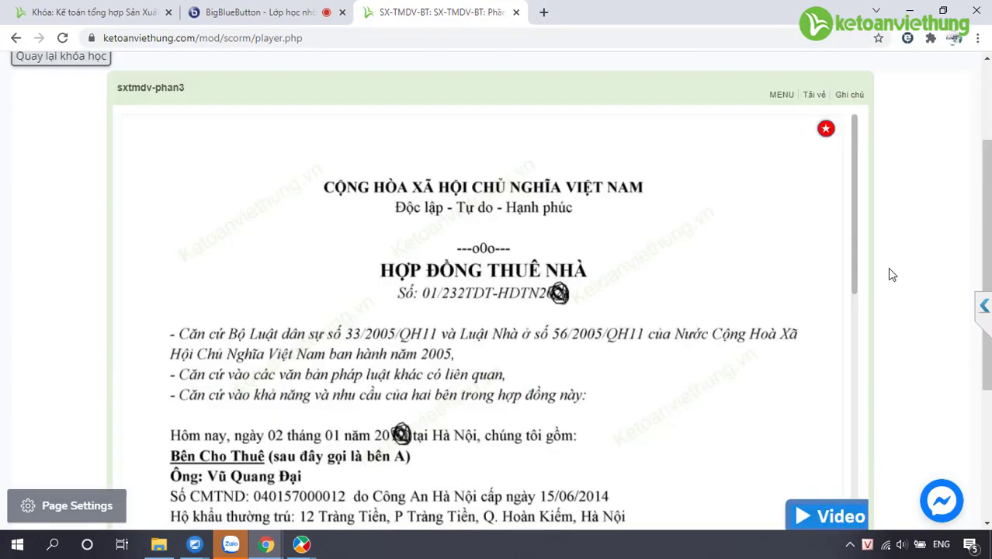
pyautogui.scroll(-1, 887, 267)
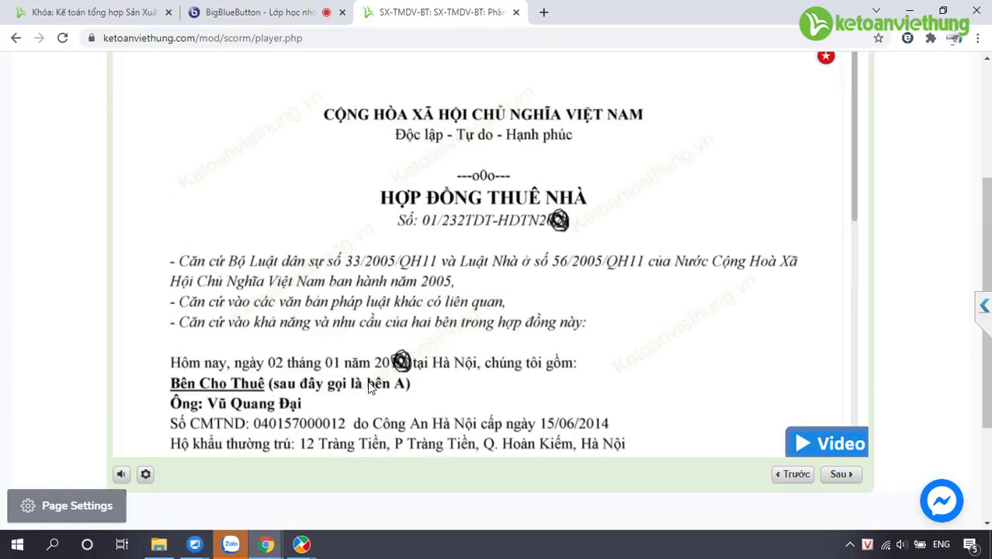
pyautogui.moveTo(320, 536)
pyautogui.click(380, 477)
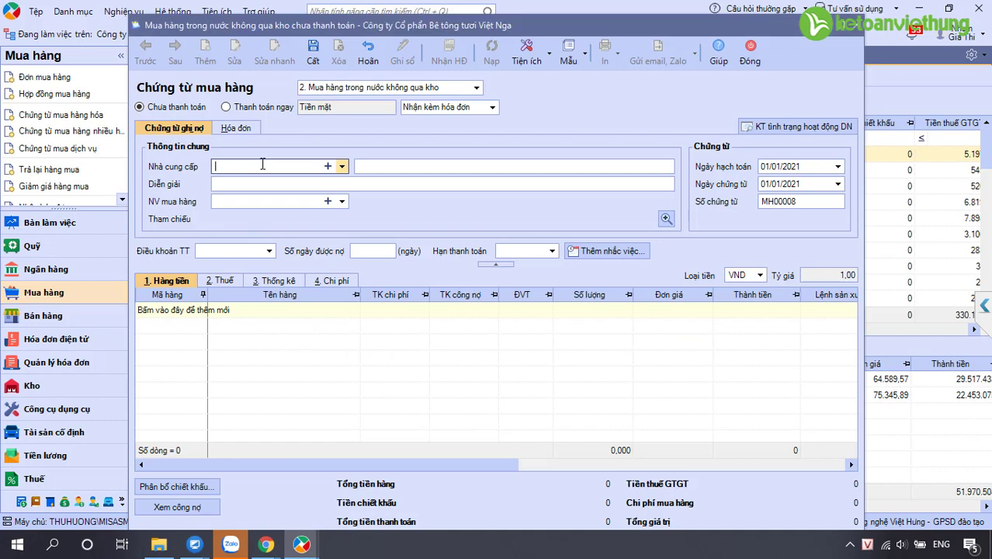
pyautogui.write('đai')
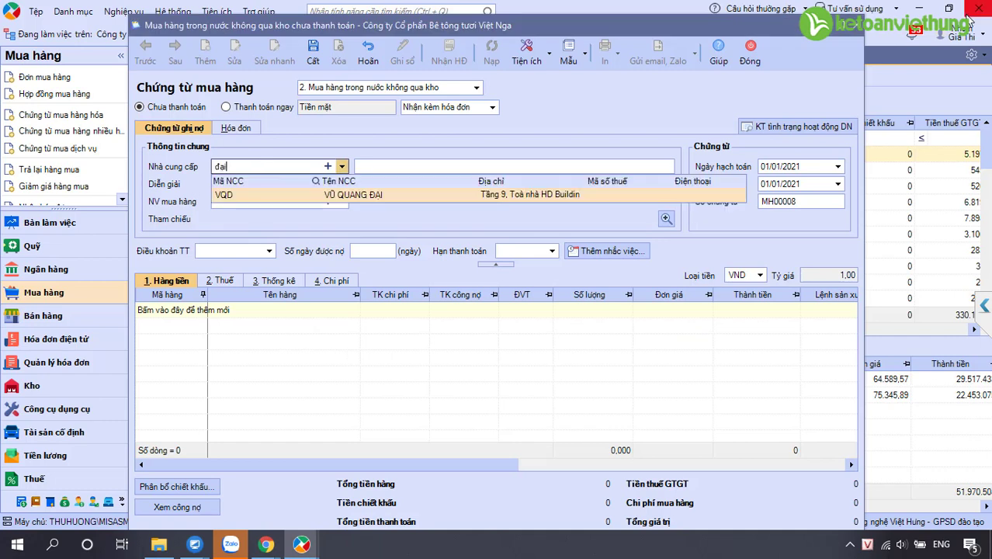
pyautogui.press('Return')
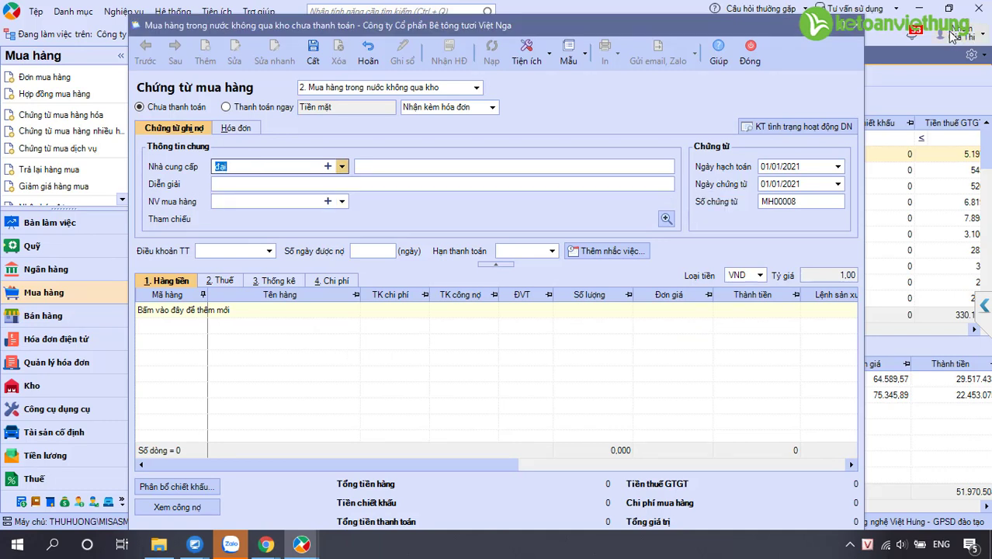
# Add the landlord as a new individual supplier with supplier code and full name, and save
pyautogui.click(327, 166)
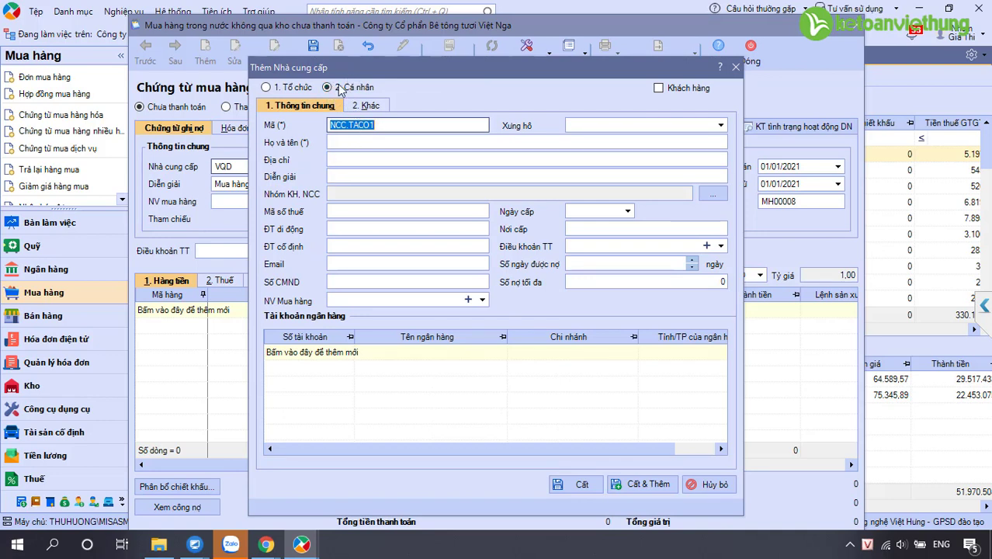
pyautogui.write('V')
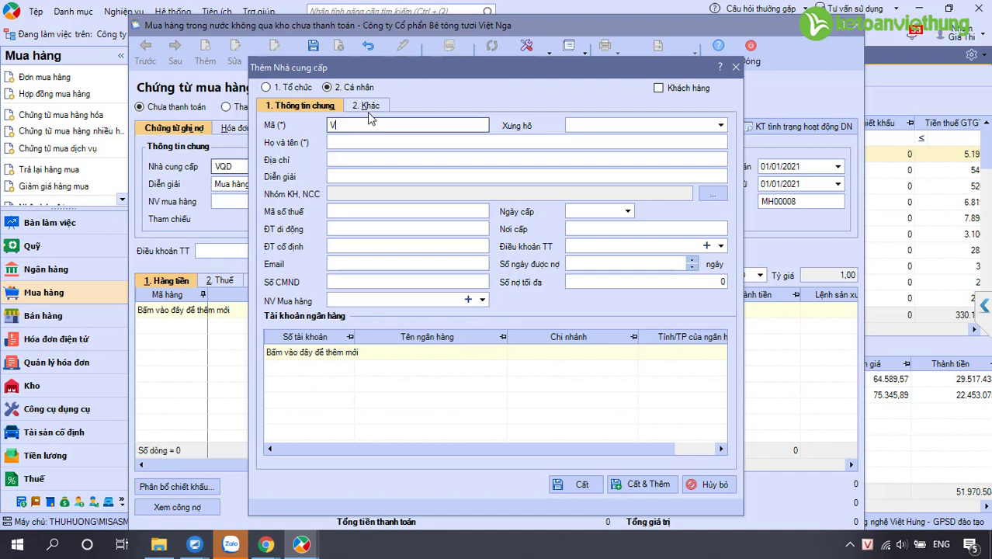
pyautogui.write('QD')
pyautogui.press('Tab')
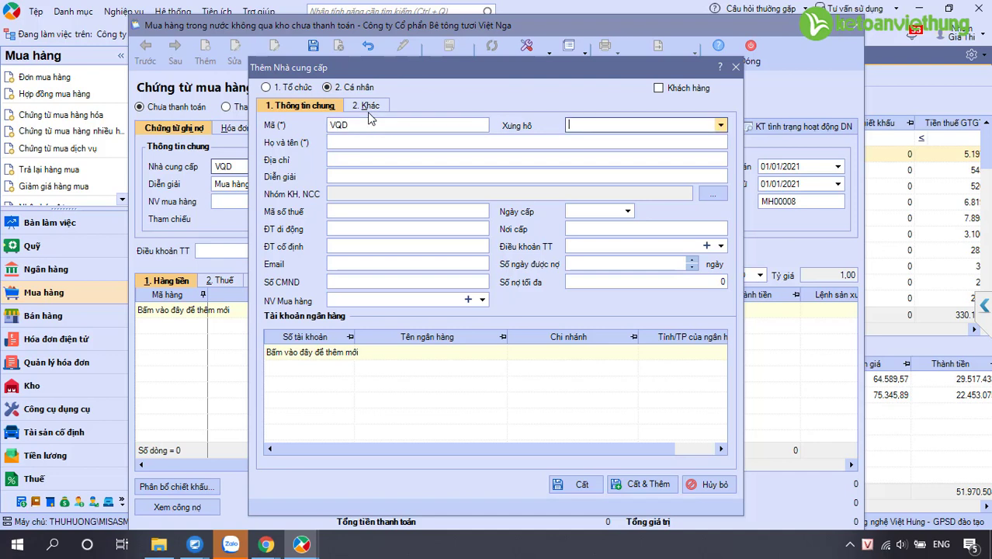
pyautogui.click(363, 143)
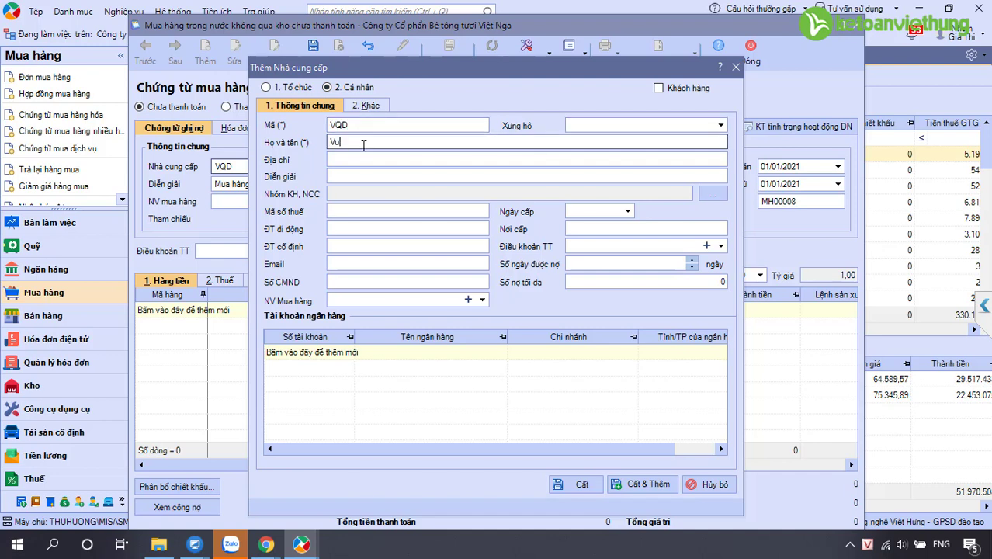
pyautogui.click(354, 160)
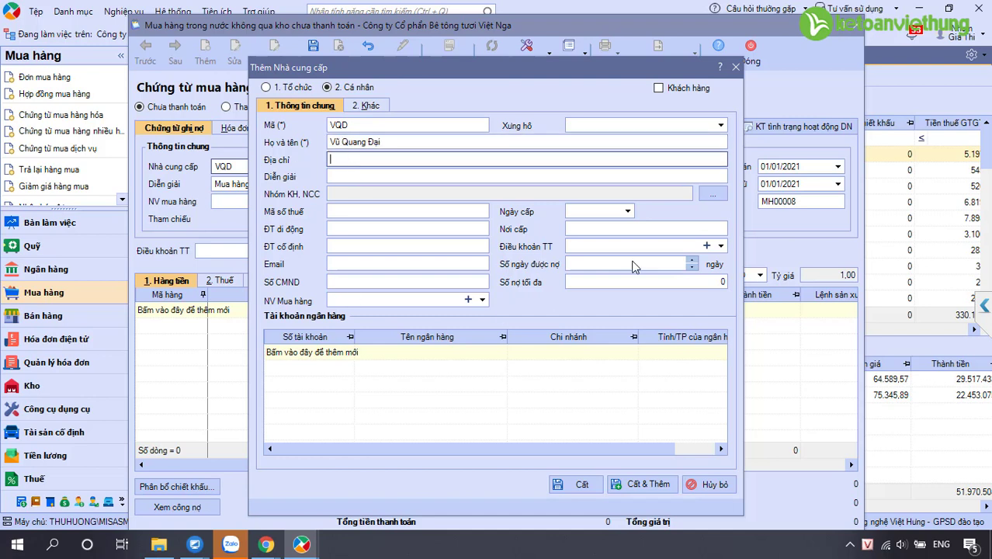
pyautogui.click(574, 486)
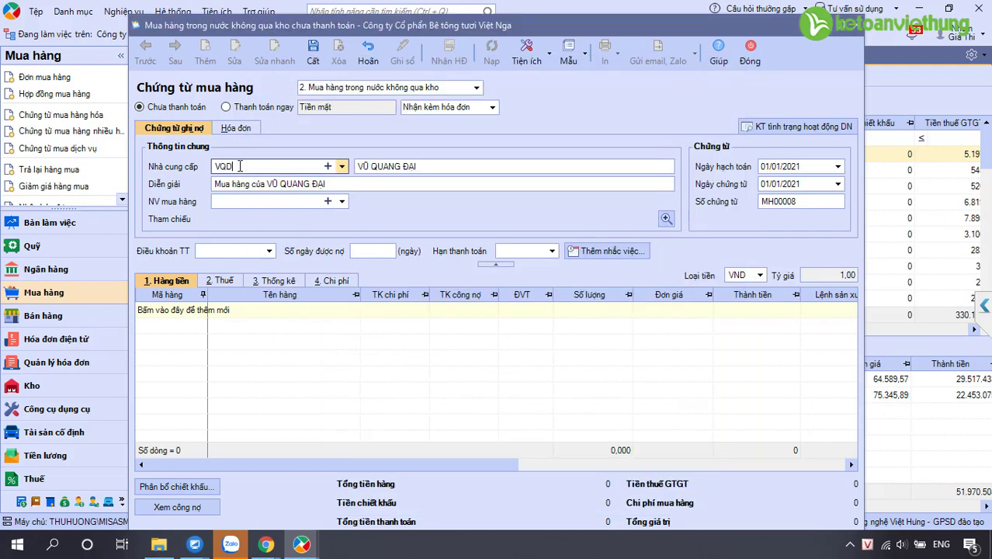
# Describe MH00008 as 'Tiền thuê nhà', date it 02/01/2021, and add an item line
pyautogui.click(275, 184)
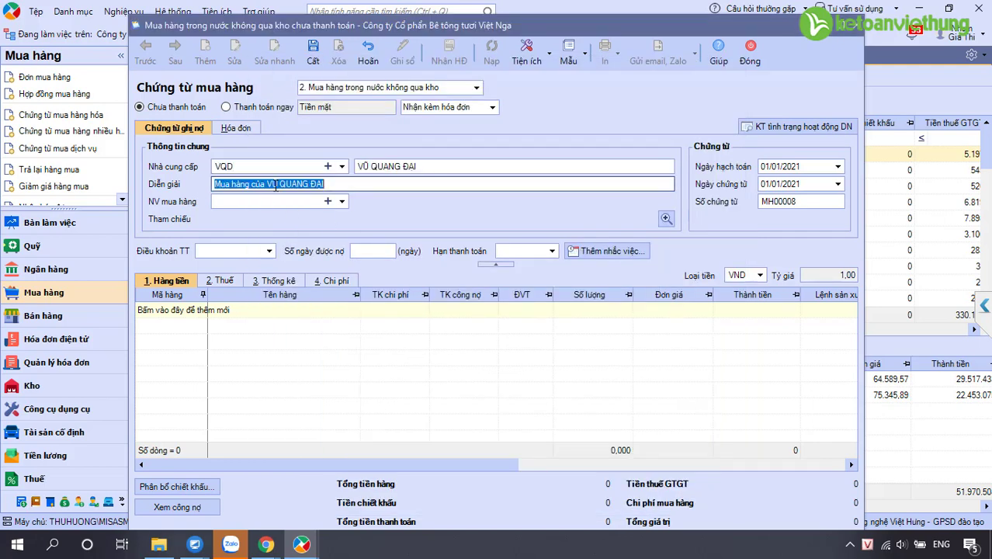
pyautogui.write('Tiền thuê nhà')
pyautogui.click(762, 167)
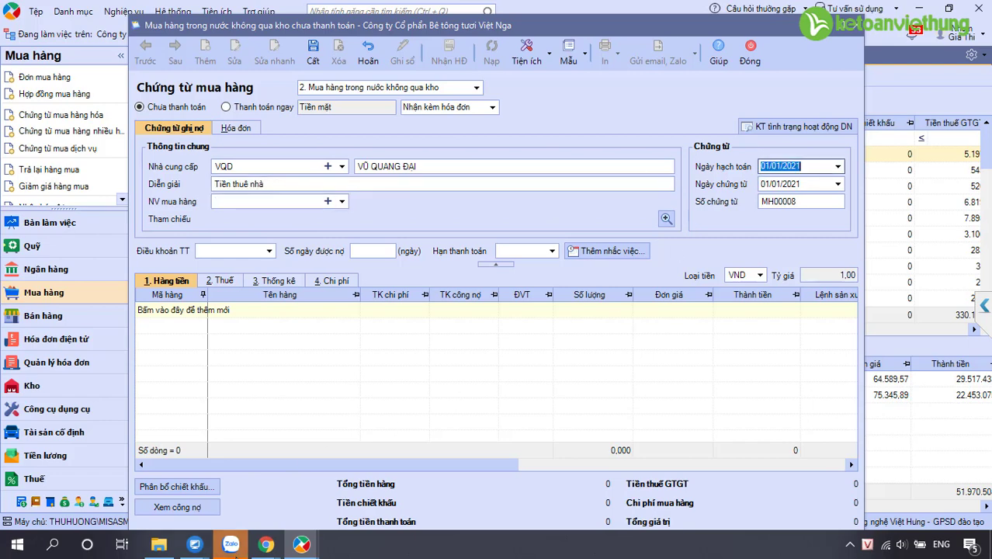
pyautogui.moveTo(266, 544)
pyautogui.click(195, 491)
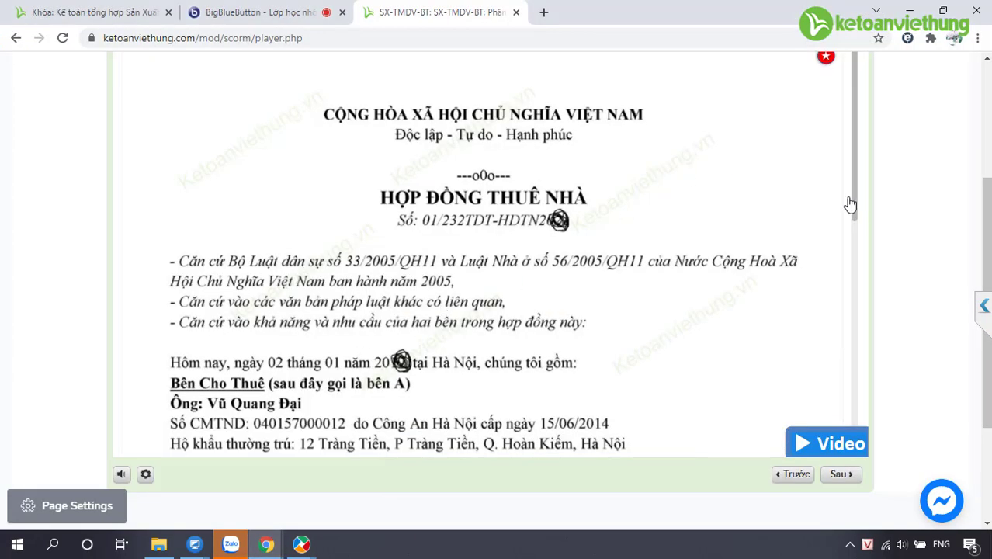
pyautogui.moveTo(859, 215); pyautogui.dragTo(861, 236)
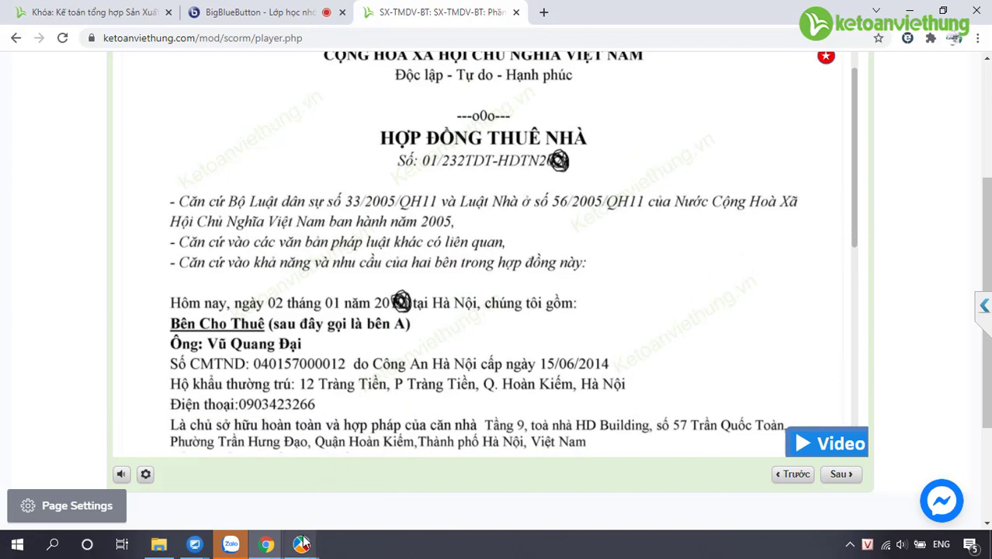
pyautogui.moveTo(303, 543)
pyautogui.click(368, 516)
pyautogui.click(768, 166)
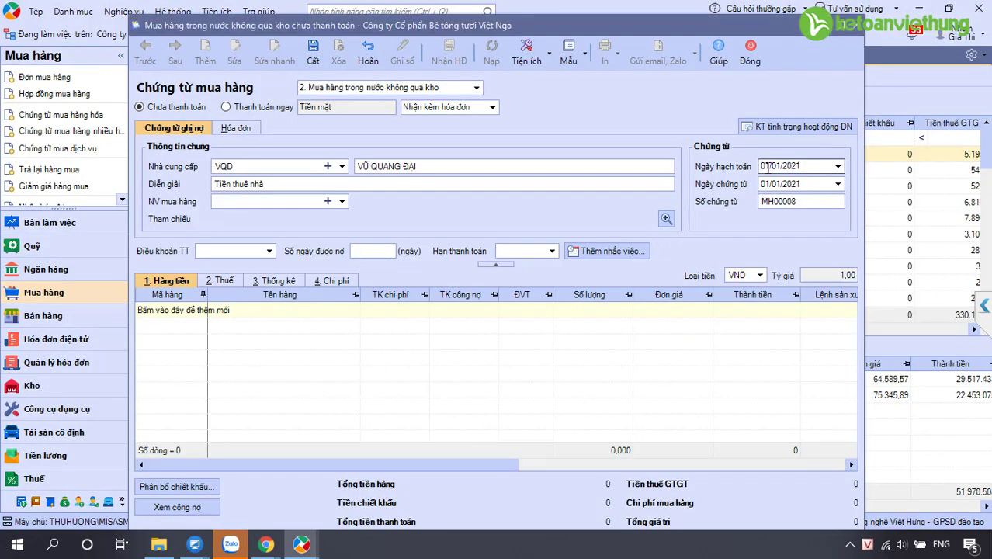
pyautogui.hotkey('shift', 'Home')
pyautogui.write('02')
pyautogui.click(200, 312)
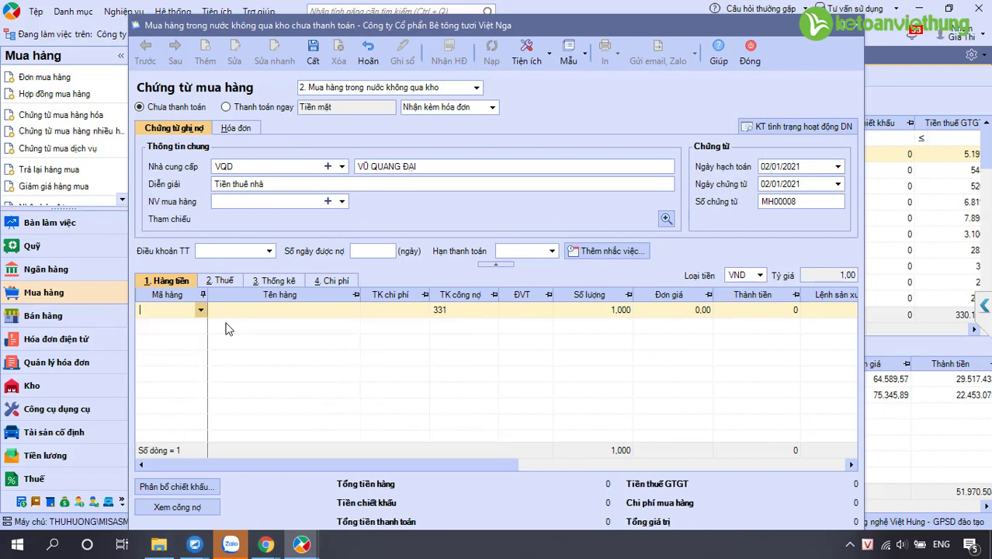
pyautogui.click(194, 544)
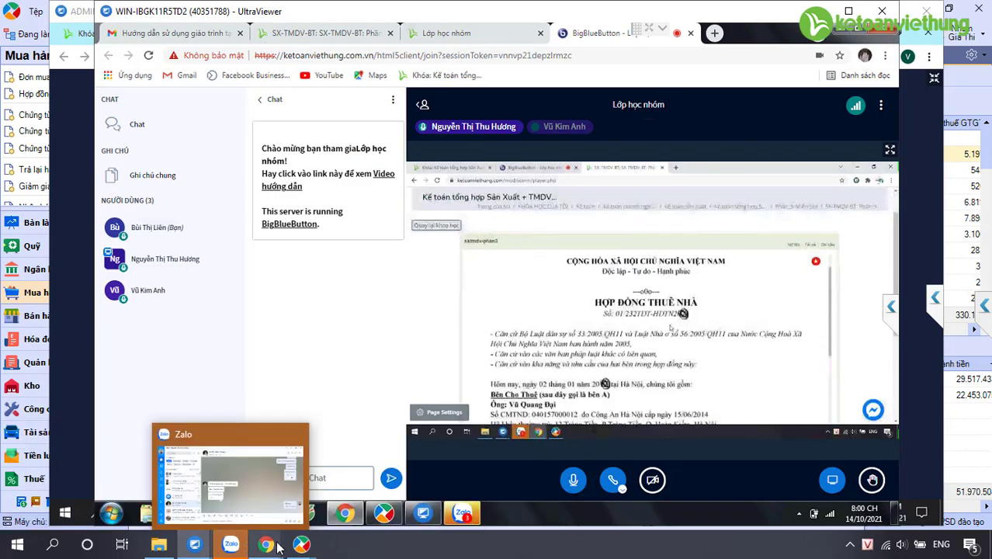
# Create description-only item TTN 'Tiền thuê nhà' and save it onto the voucher line
pyautogui.click(301, 544)
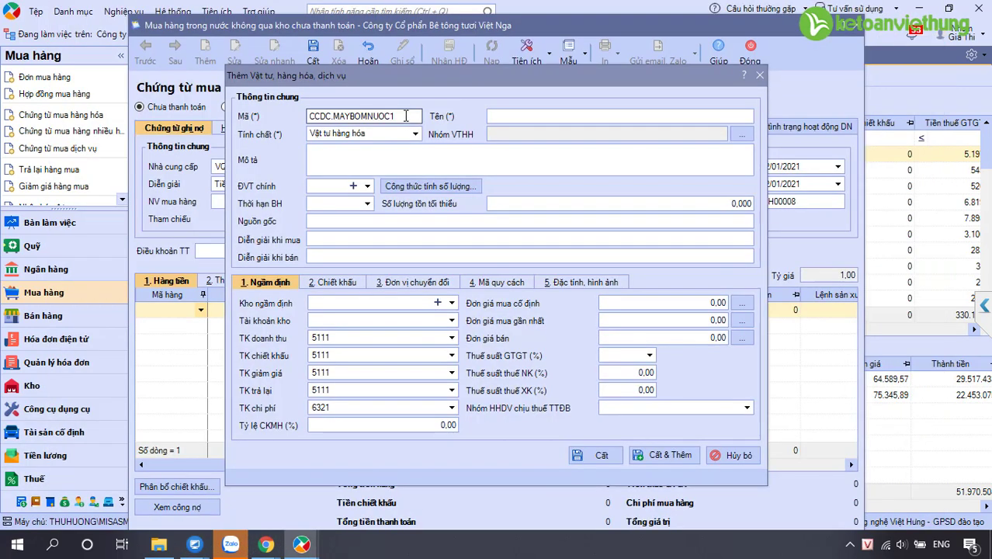
pyautogui.hotkey('ctrl', 'a')
pyautogui.write('TTN')
pyautogui.press('Tab')
pyautogui.write('Tiền ')
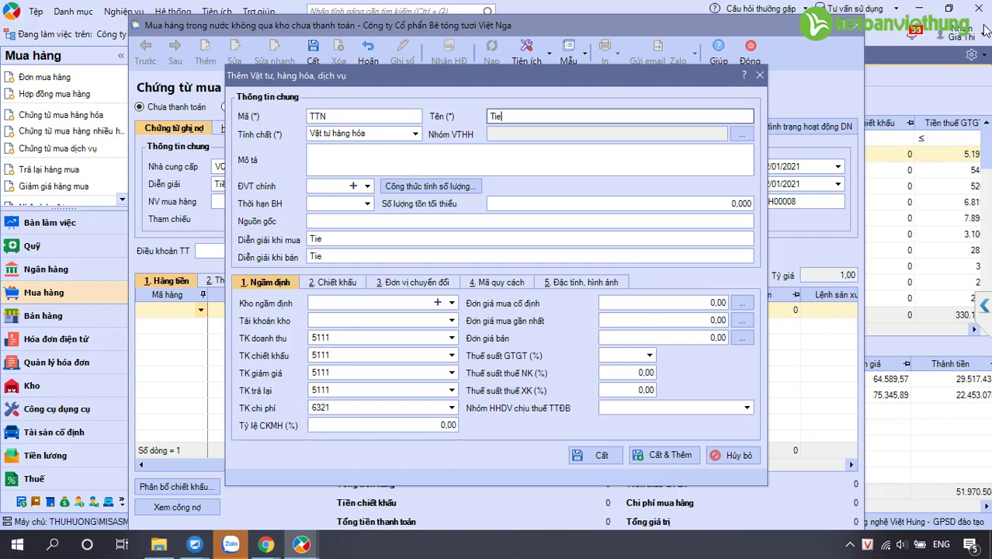
pyautogui.write('thuê nhà')
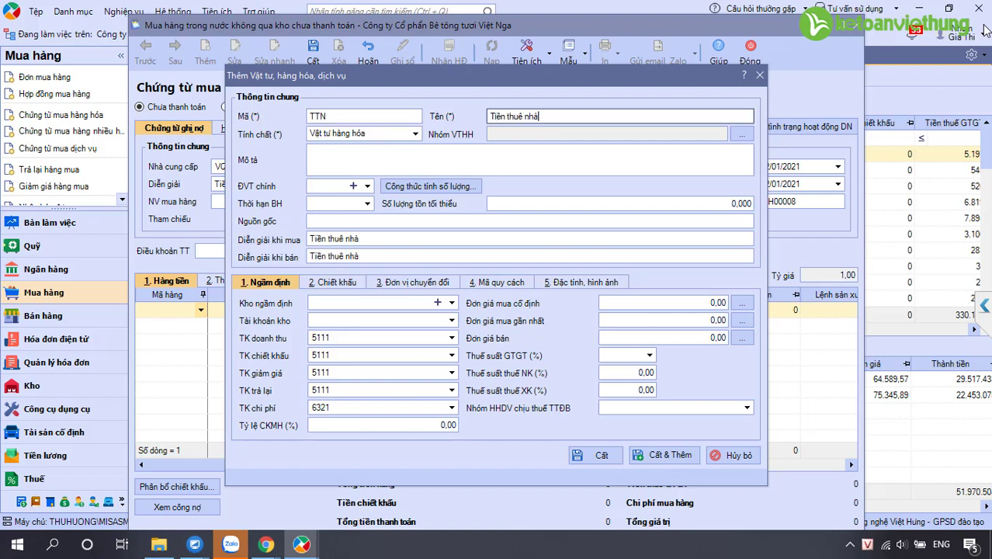
pyautogui.click(415, 134)
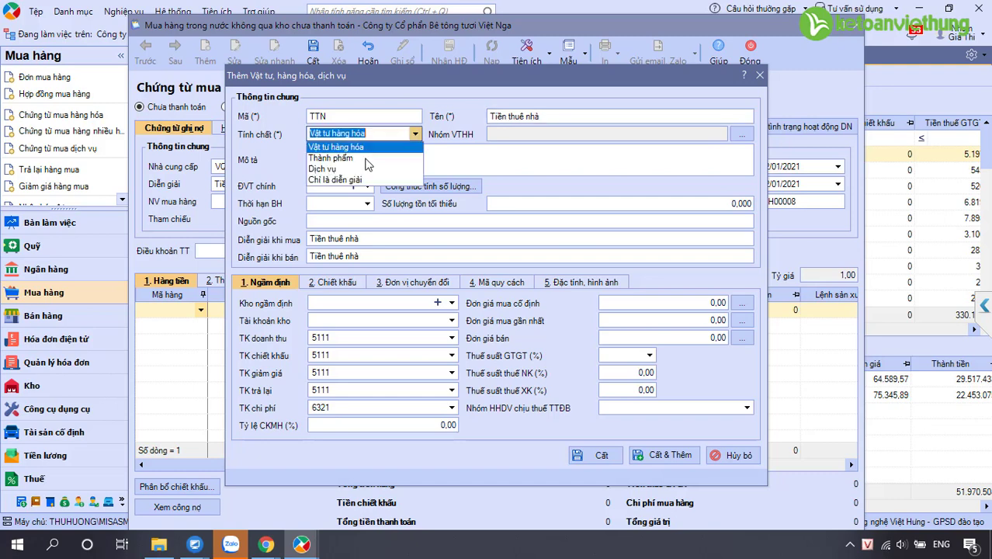
pyautogui.click(358, 180)
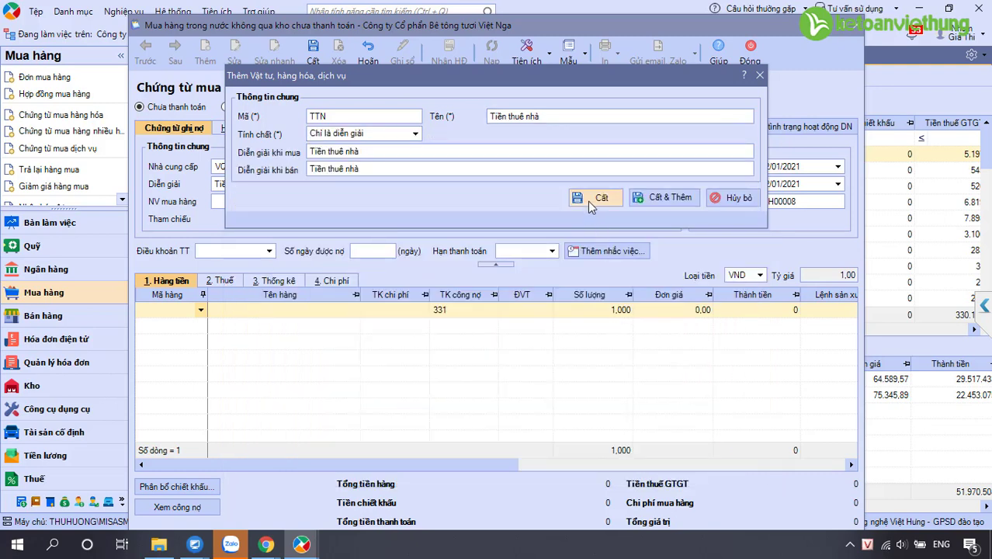
pyautogui.click(595, 198)
pyautogui.click(395, 309)
# Set the line to expense account 242, quantity 3, unit price 8.000.000
pyautogui.write('242')
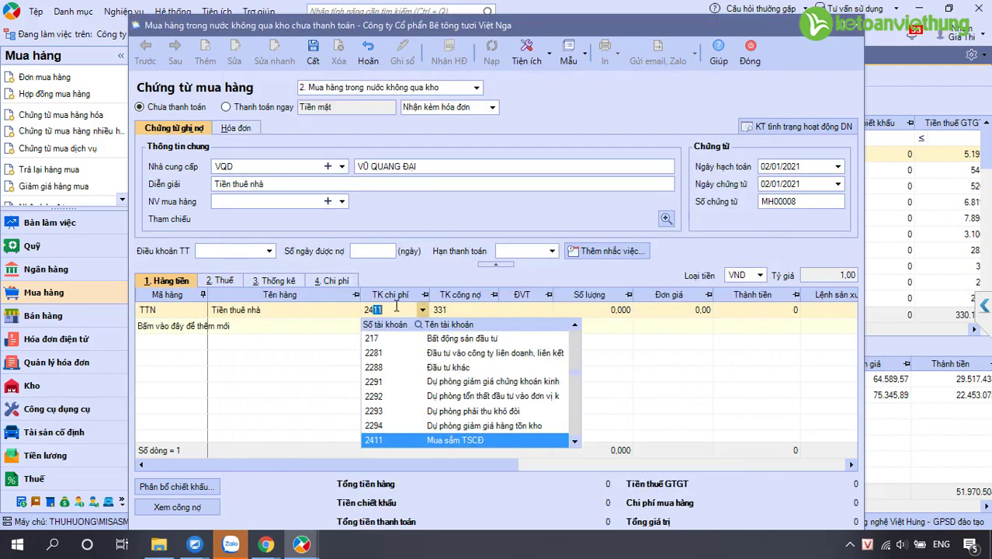
pyautogui.press('Tab')
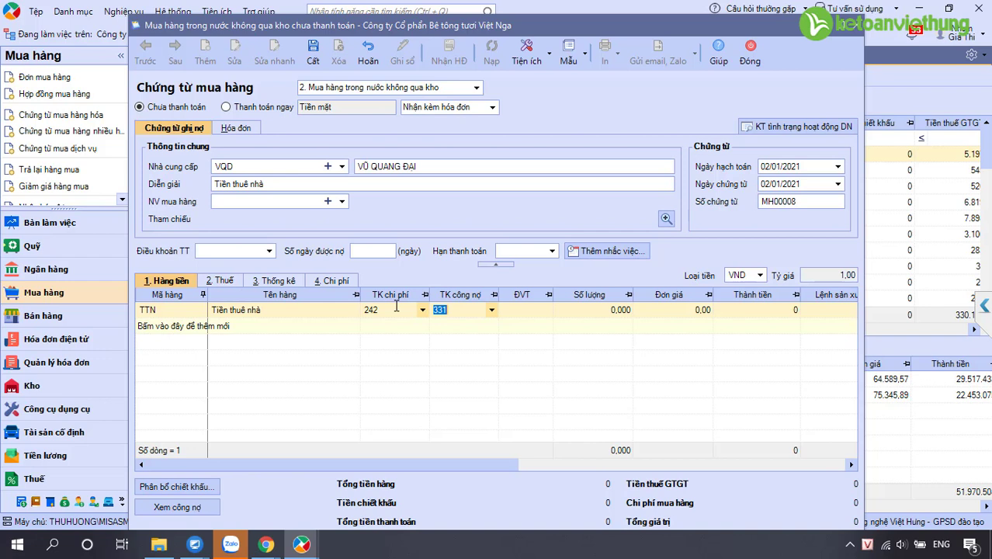
pyautogui.click(377, 311)
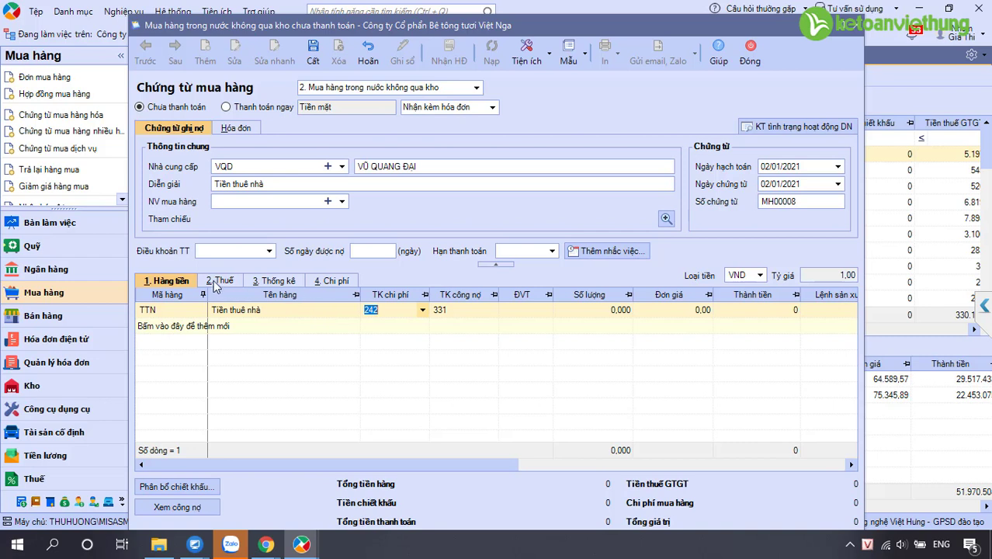
pyautogui.click(463, 312)
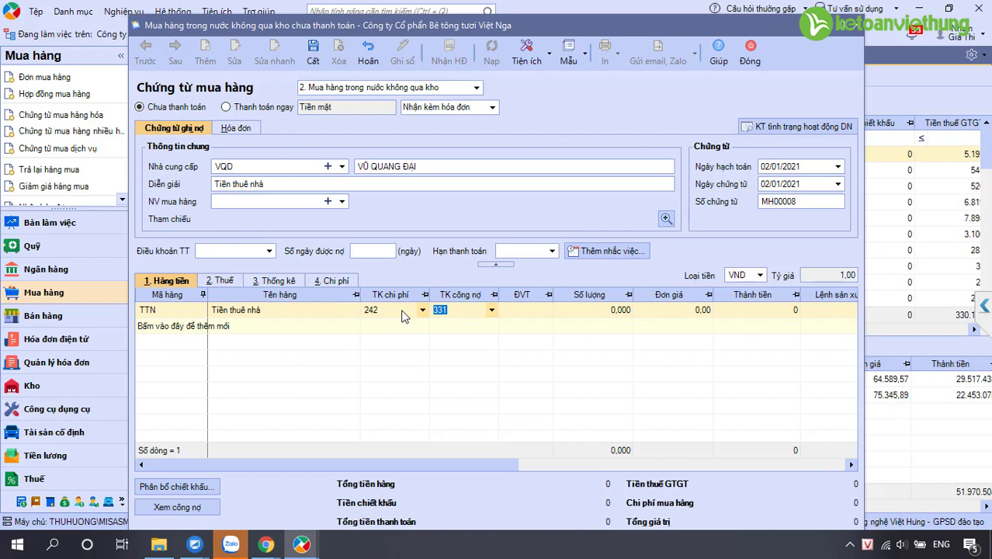
pyautogui.click(593, 308)
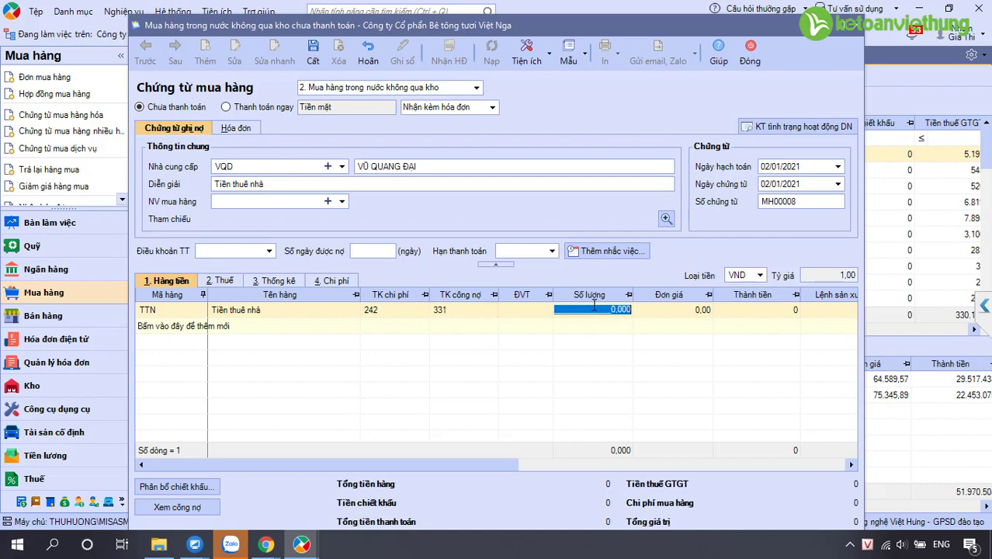
pyautogui.write('3')
pyautogui.press('Tab')
pyautogui.write('8.000.000')
pyautogui.press('Tab')
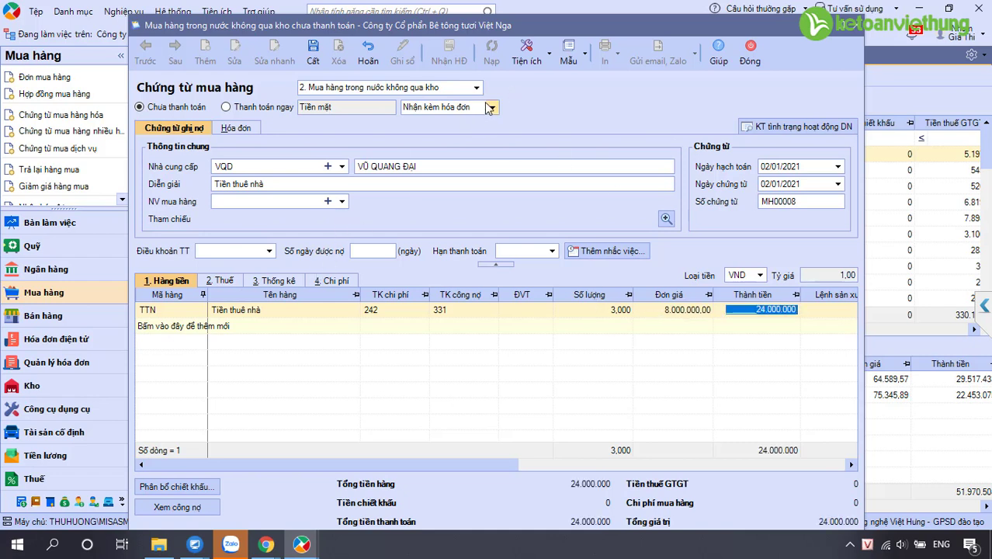
# Mark the purchase as Không có hóa đơn, verify the 24.000.000 total, and save the voucher
pyautogui.click(492, 108)
pyautogui.click(482, 143)
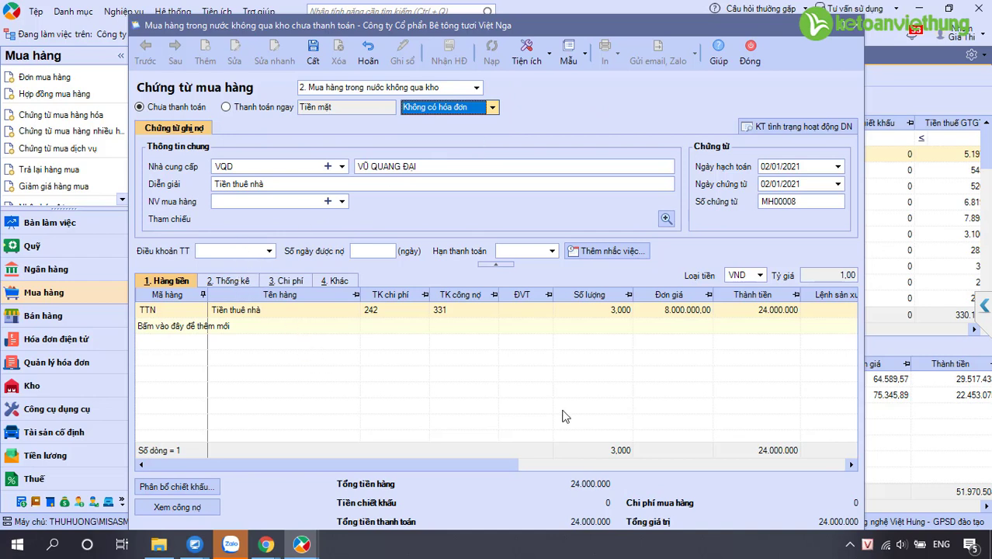
pyautogui.click(588, 483)
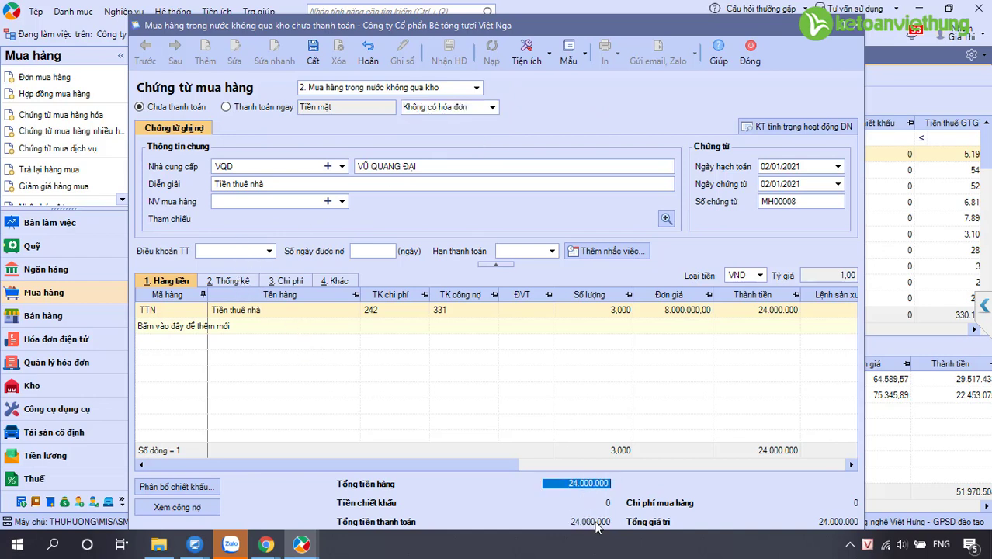
pyautogui.click(593, 521)
pyautogui.click(312, 51)
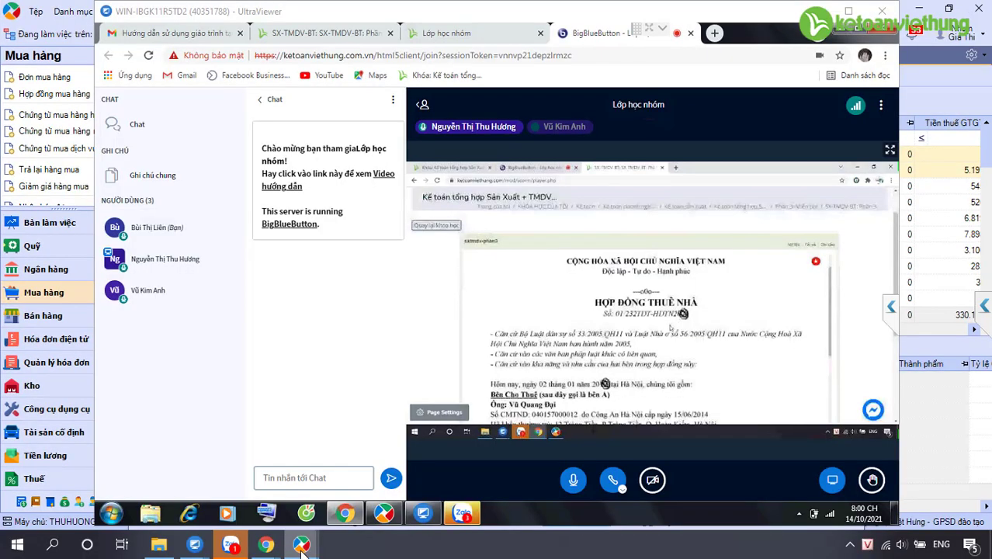
pyautogui.moveTo(301, 544)
pyautogui.click(381, 475)
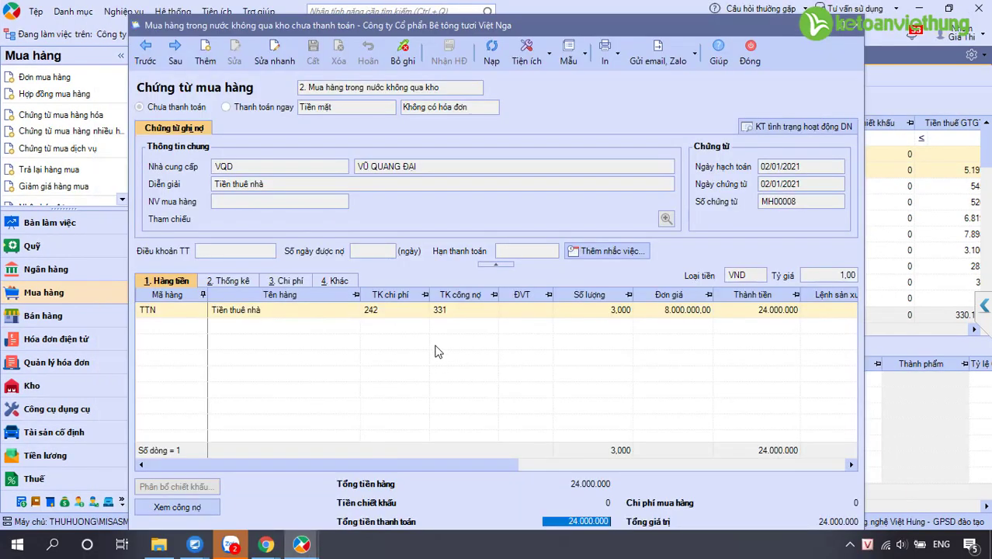
pyautogui.click(379, 309)
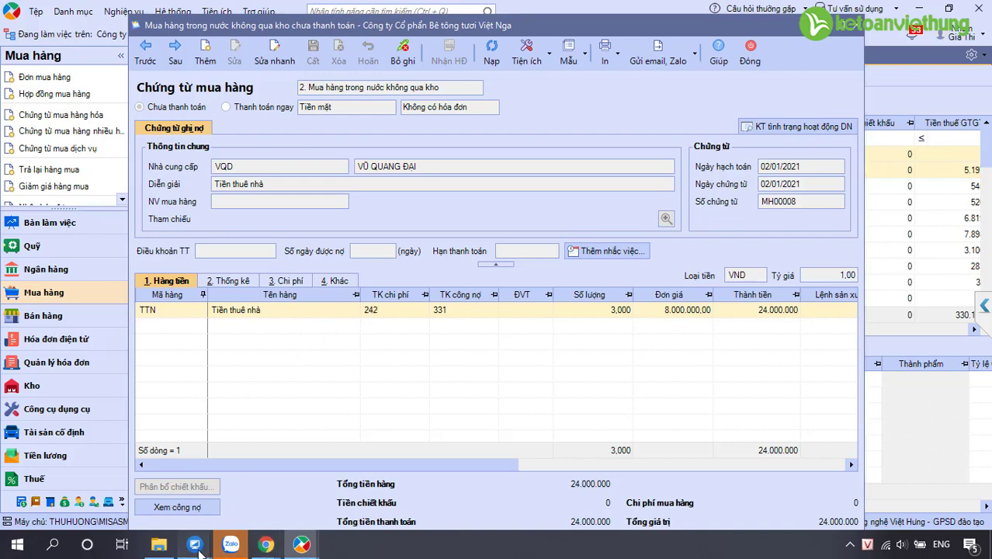
pyautogui.moveTo(221, 530)
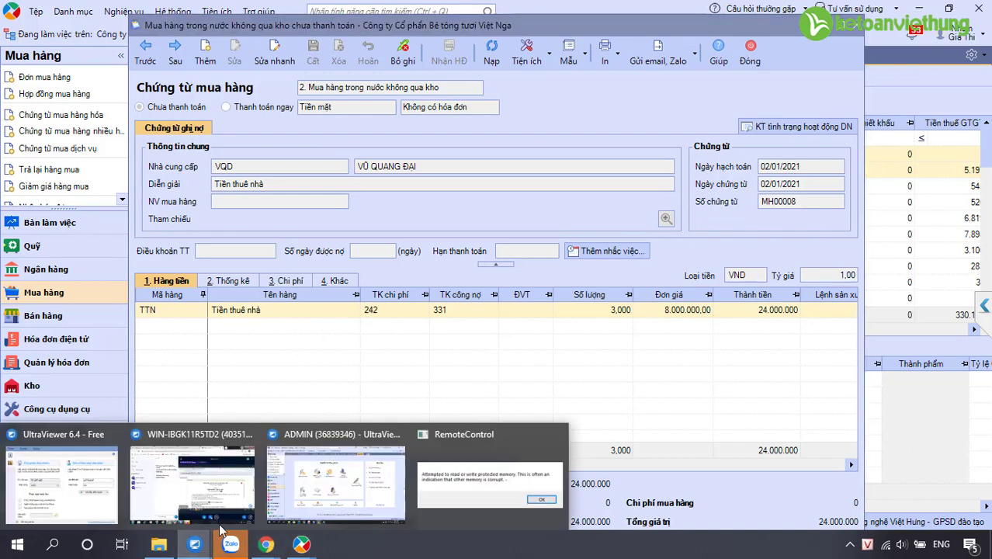
# Open Chứng từ mua hàng hóa in the ADMIN session, then view the student's session
pyautogui.click(192, 440)
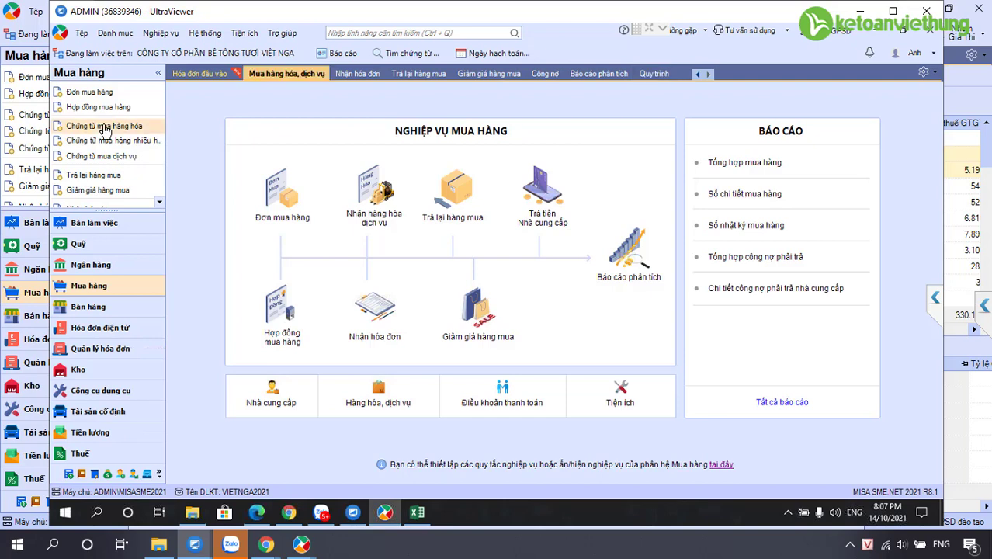
pyautogui.click(104, 128)
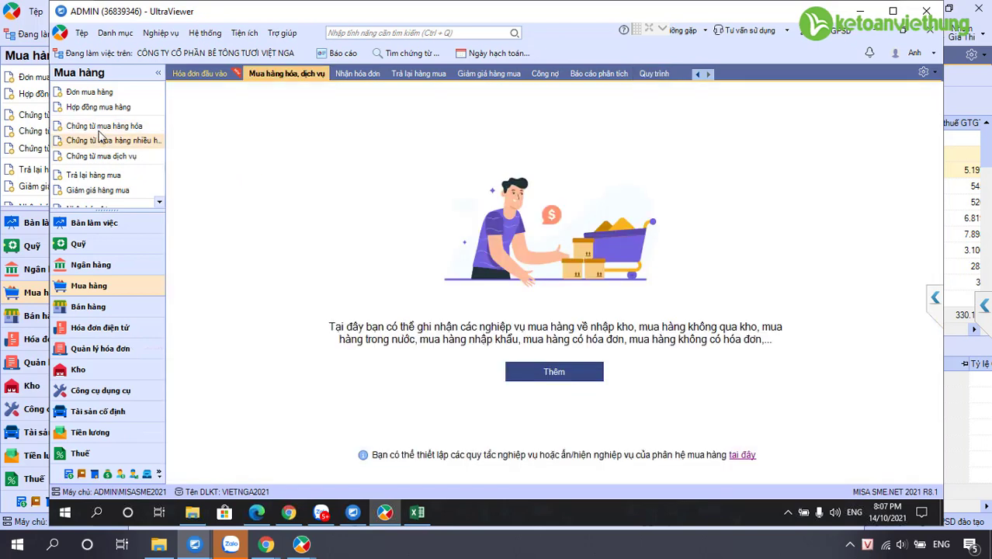
pyautogui.click(194, 544)
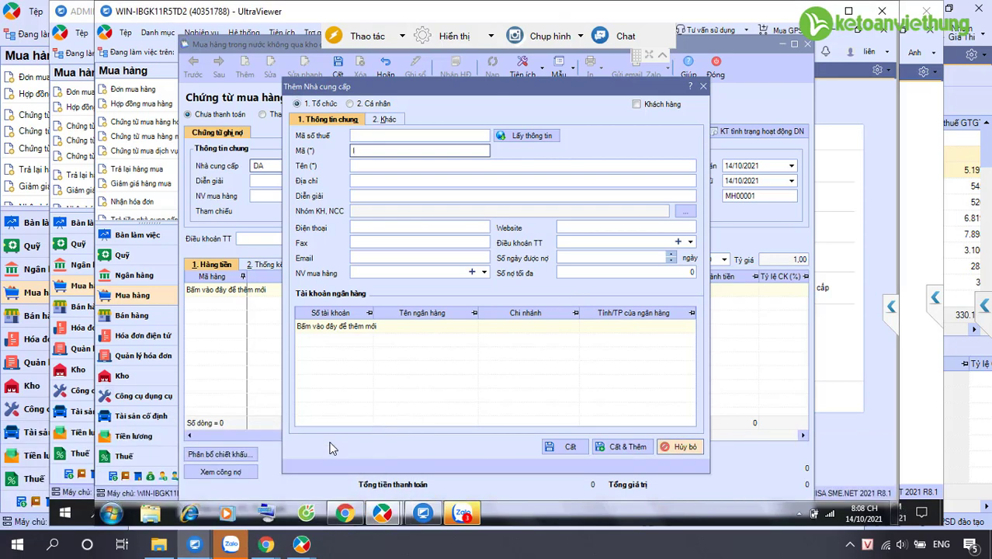
pyautogui.hotkey('alt', 'Tab')
# Make the new supplier an individual, fix the supplier code, and start its full name
pyautogui.click(358, 165)
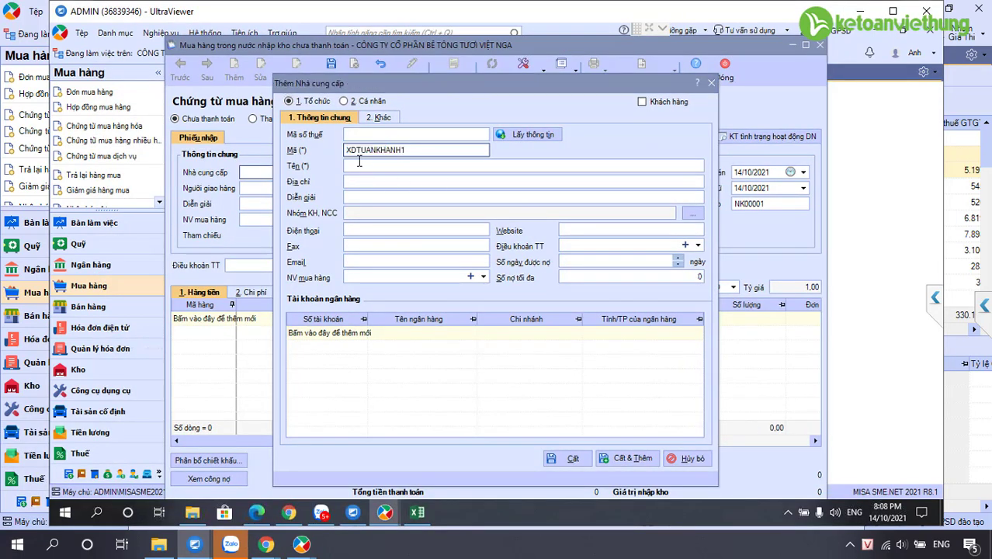
pyautogui.moveTo(194, 543)
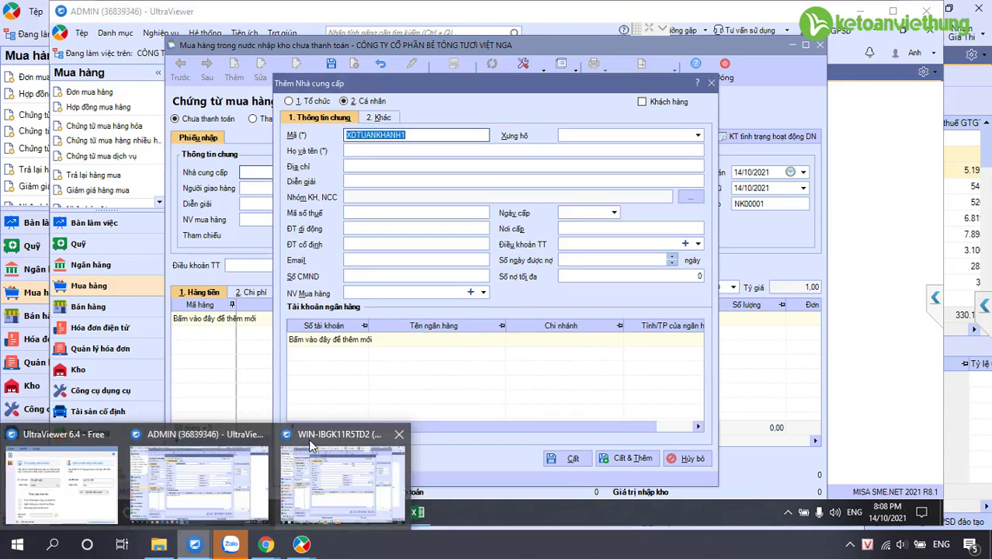
pyautogui.moveTo(308, 439)
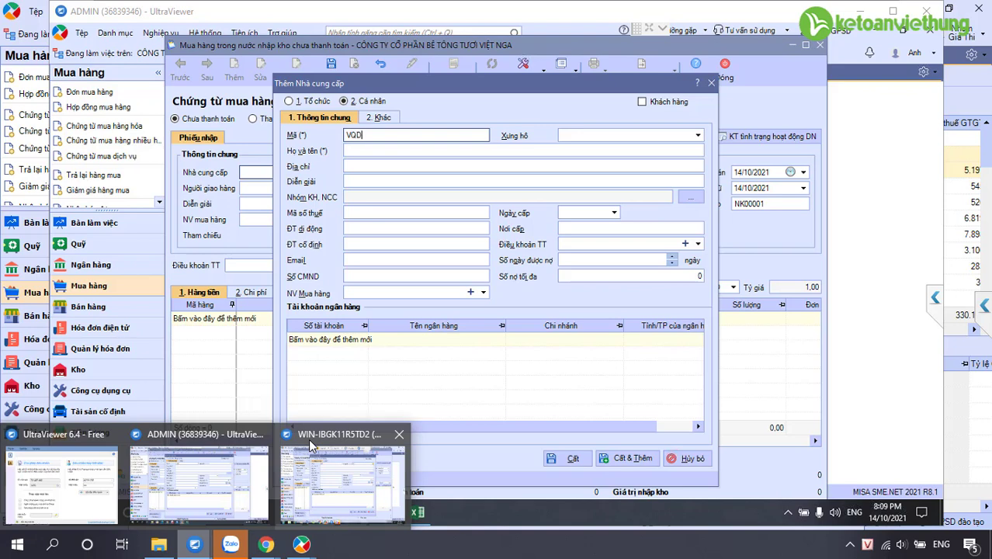
pyautogui.click(308, 438)
pyautogui.press('BackSpace')
pyautogui.press('BackSpace')
pyautogui.press('BackSpace')
pyautogui.press('BackSpace')
pyautogui.press('BackSpace')
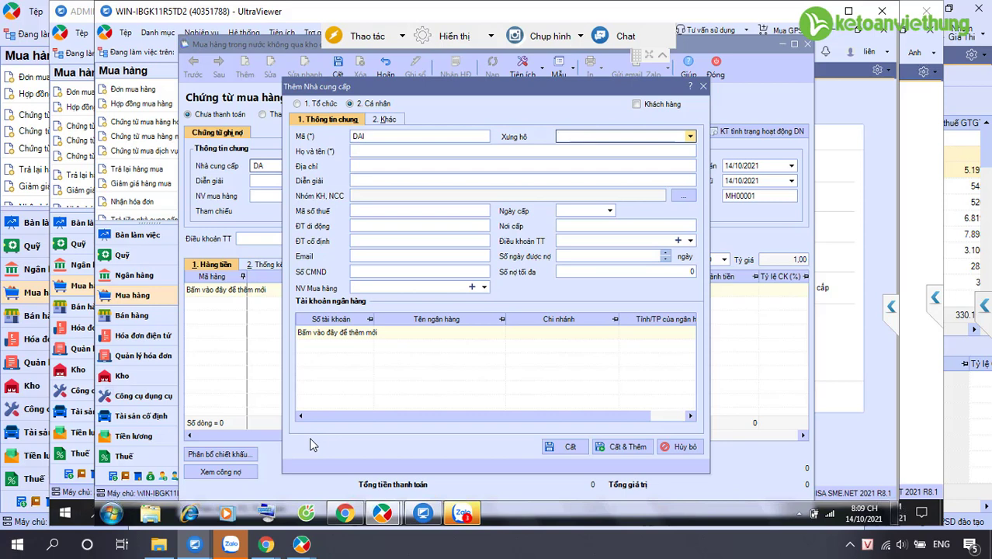
pyautogui.press('Tab')
pyautogui.write('Vu')
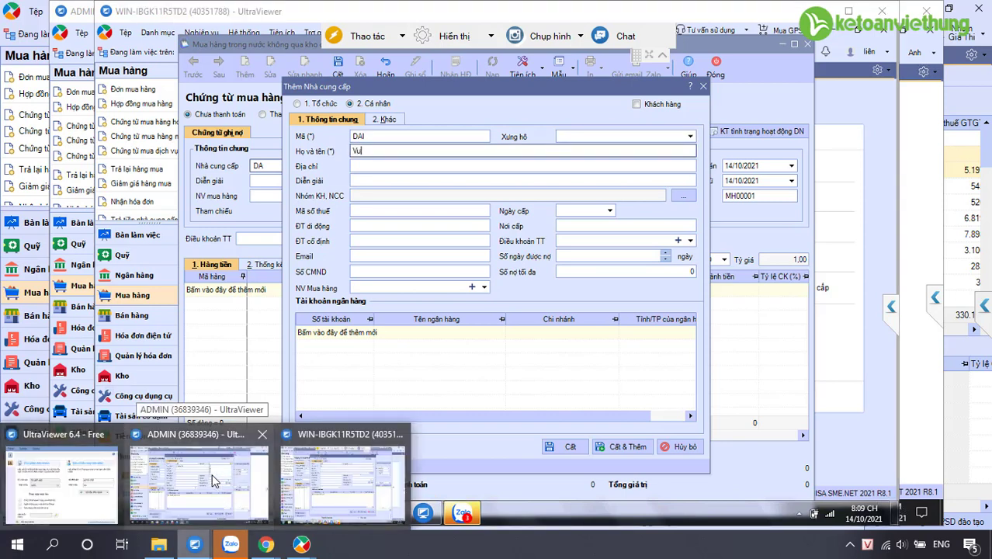
# Retype the supplier's full name in the new-supplier form
pyautogui.click(215, 480)
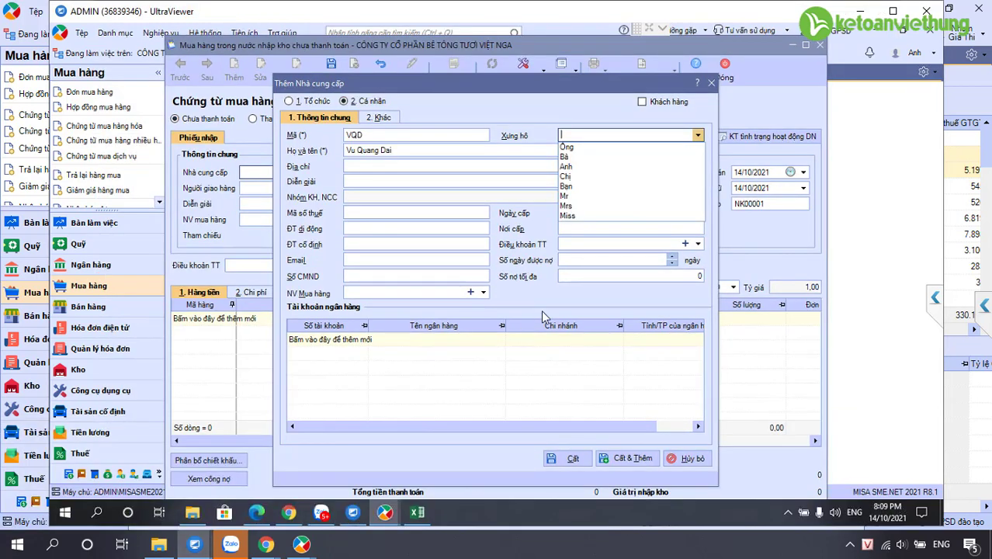
pyautogui.click(363, 152)
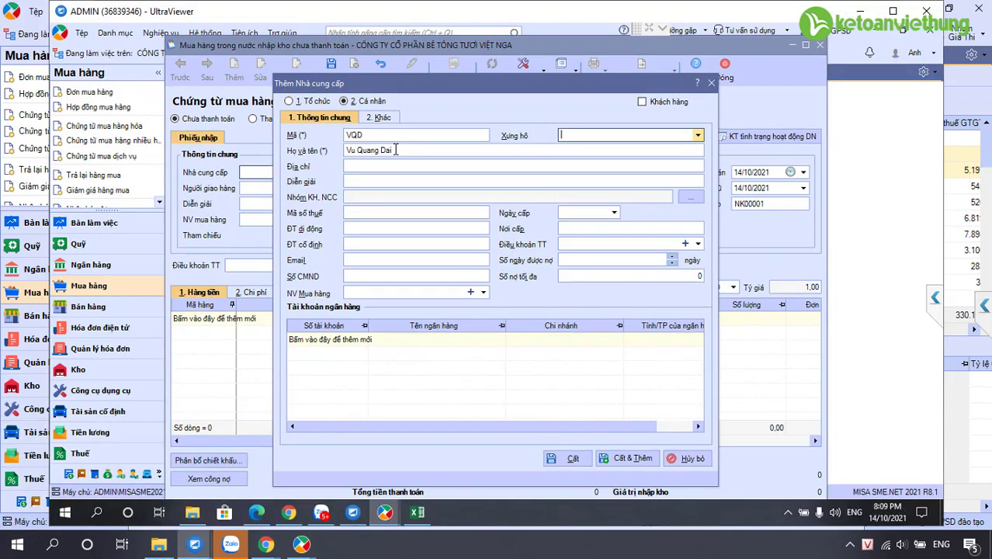
pyautogui.click(427, 149)
pyautogui.write('Vux')
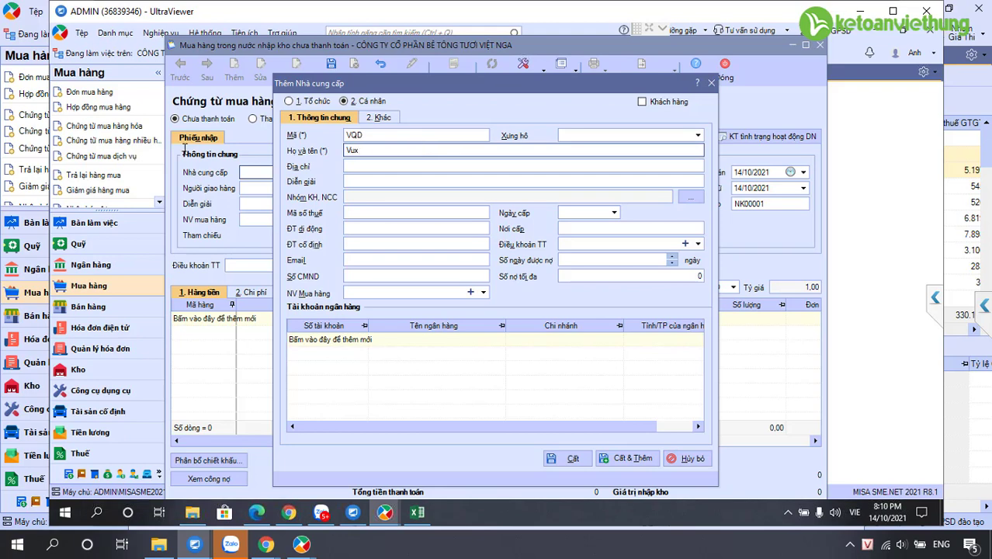
pyautogui.write(' Qun')
pyautogui.moveTo(195, 549)
pyautogui.write('ag')
pyautogui.click(349, 519)
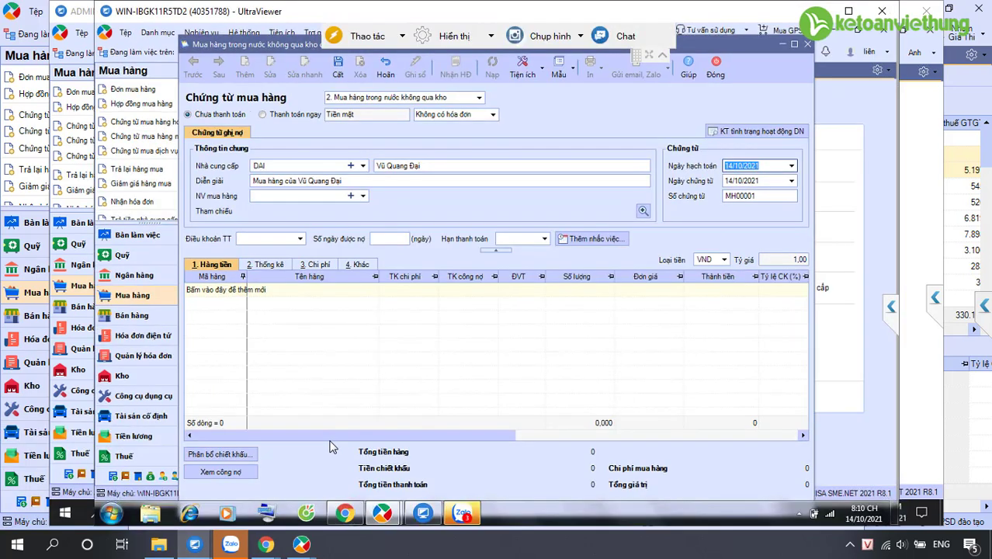
# Re-enter 02/01/2021 as MH00001's voucher date, then show the ADMIN session's supplier form
pyautogui.write('02/')
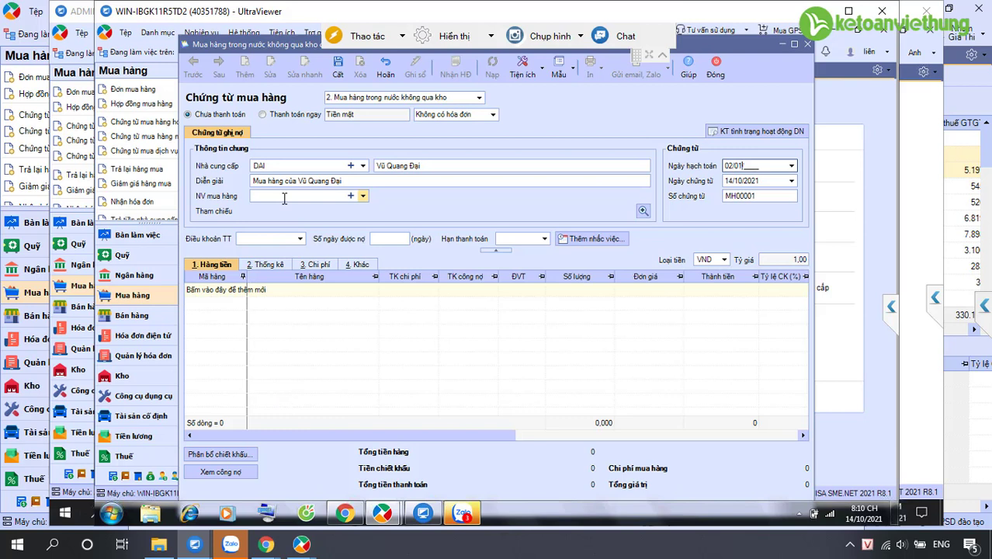
pyautogui.write('01/2021')
pyautogui.moveTo(189, 506)
pyautogui.press('Tab')
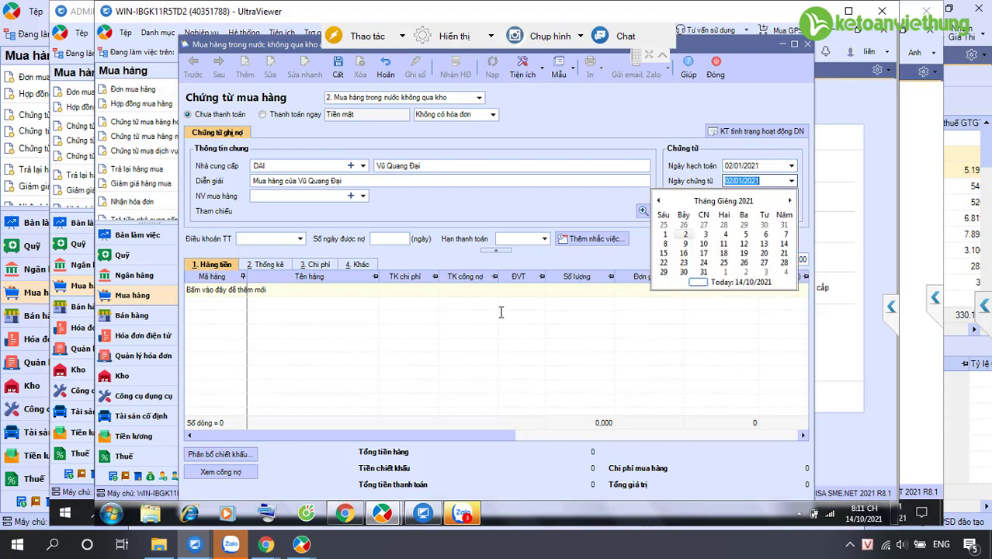
pyautogui.write('02/')
pyautogui.write('01/_')
pyautogui.write('202')
pyautogui.moveTo(194, 543)
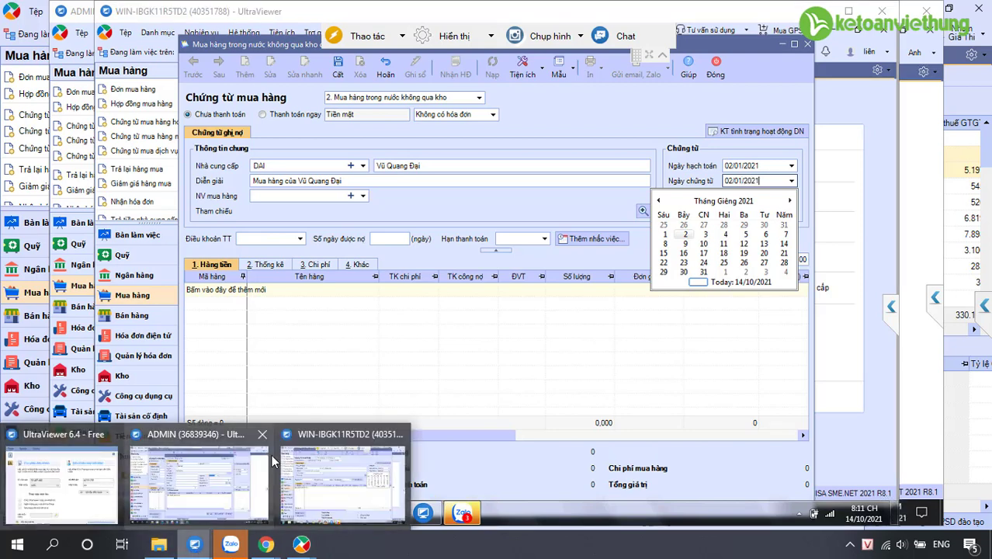
pyautogui.write('1')
pyautogui.click(198, 436)
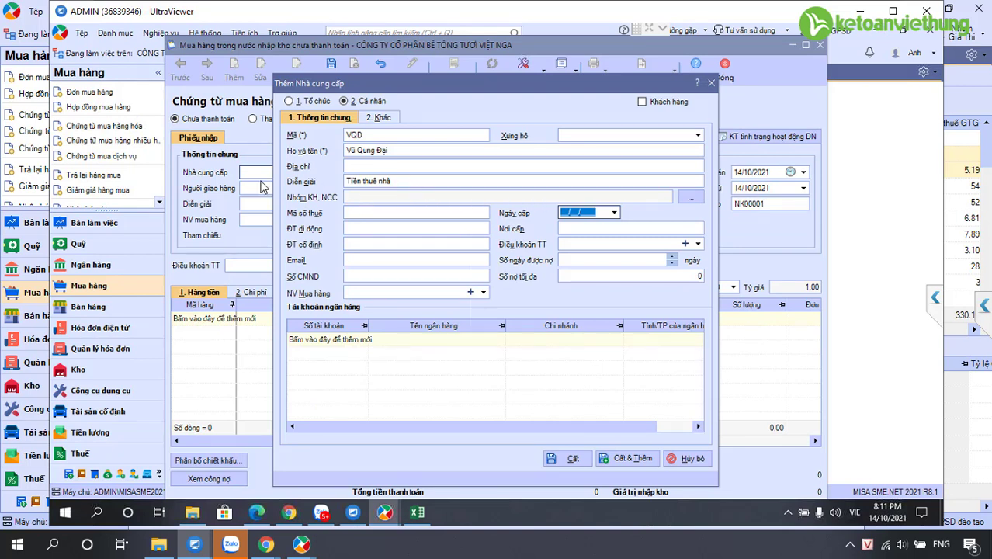
# Blank out the supplier description and save new individual supplier VQD onto the voucher
pyautogui.tripleClick(425, 182)
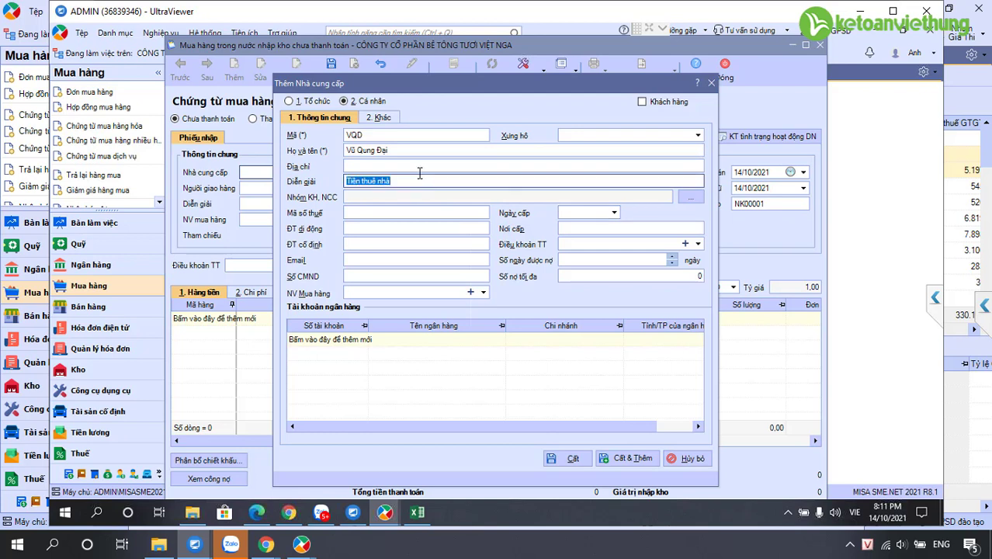
pyautogui.press('BackSpace')
pyautogui.click(382, 136)
pyautogui.click(391, 151)
pyautogui.click(559, 459)
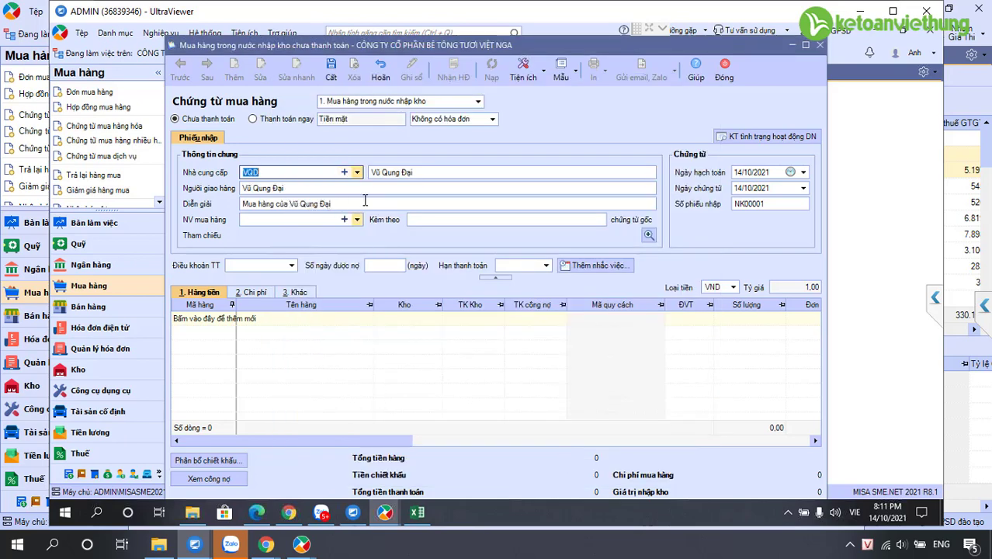
# Select the voucher description for retyping, then enter item code VGD in the other session's new-item form
pyautogui.click(326, 220)
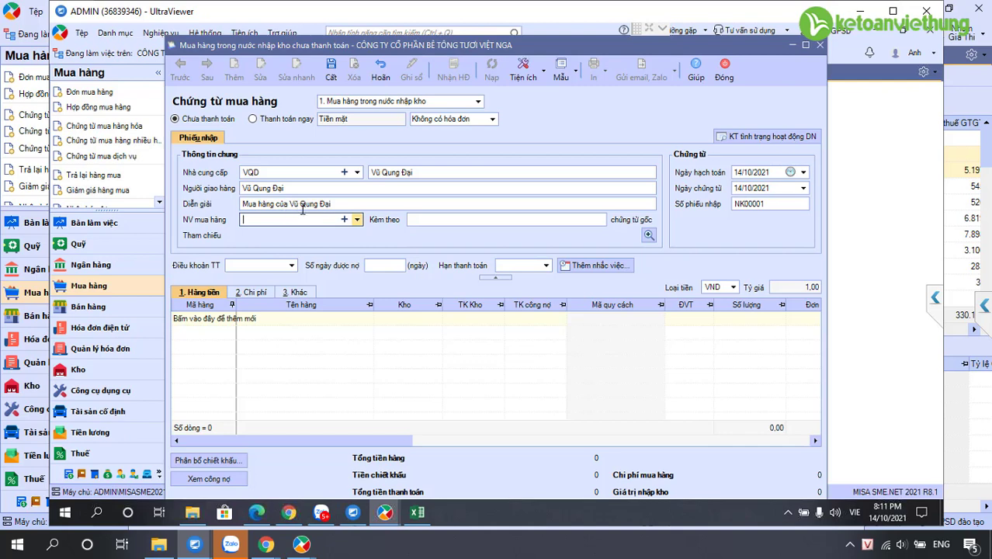
pyautogui.click(257, 204)
pyautogui.moveTo(385, 512)
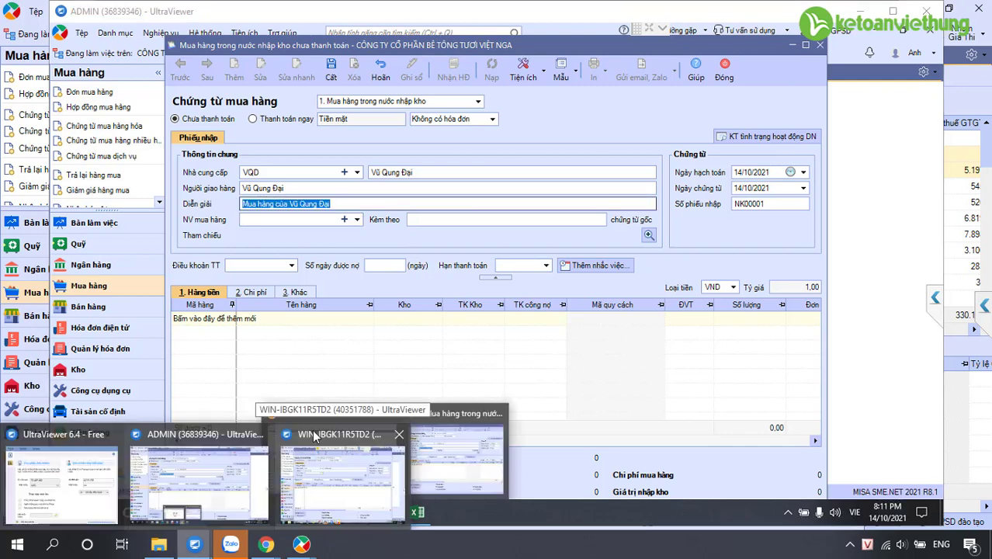
pyautogui.click(333, 466)
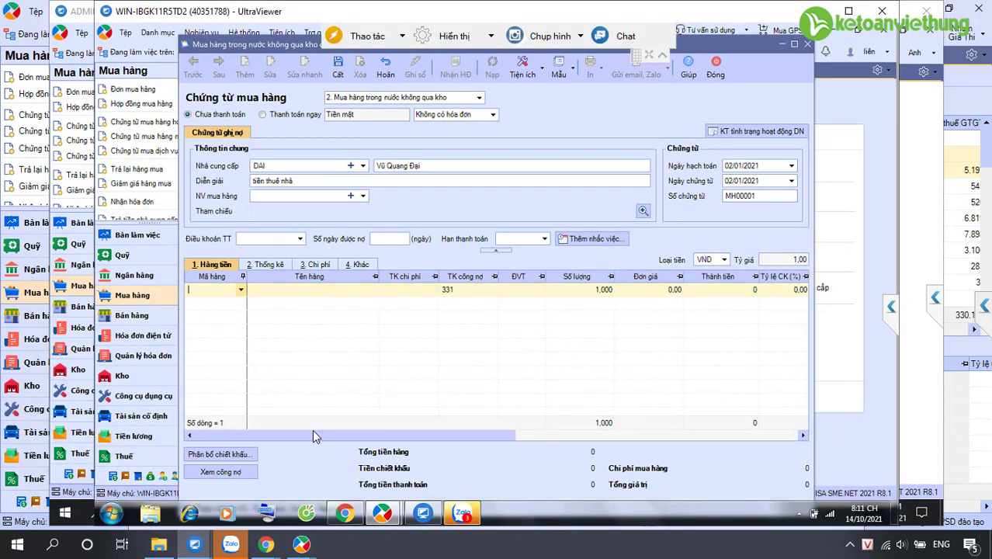
pyautogui.hotkey('alt', 'Tab')
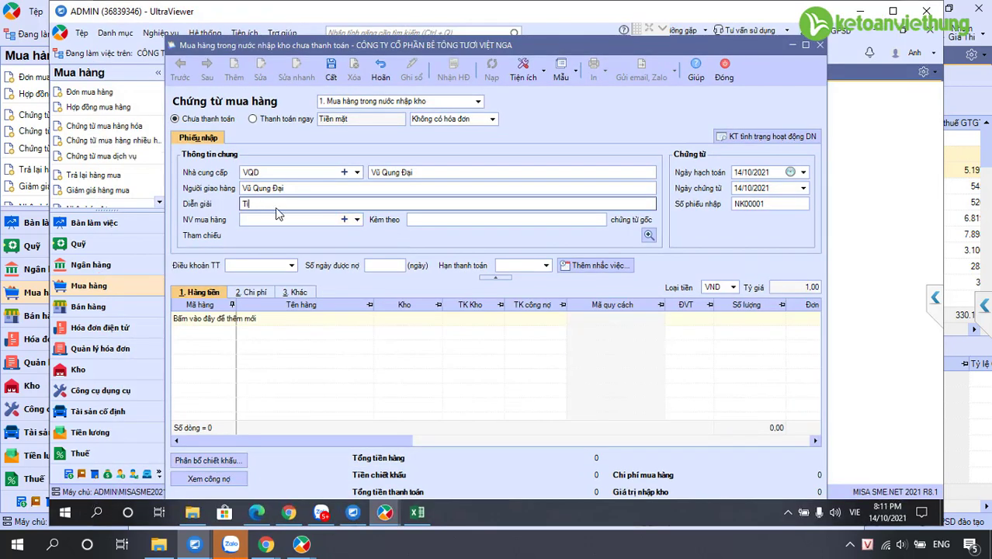
pyautogui.click(341, 500)
pyautogui.write('V')
pyautogui.write('GD')
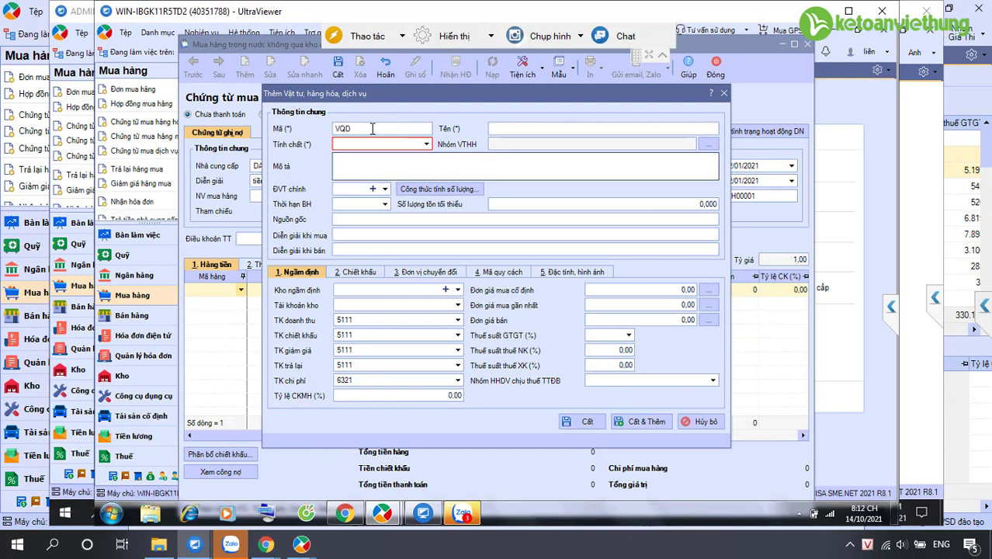
# Replace item code VGD with TIENTHUENHA and go back to the working voucher session
pyautogui.doubleClick(367, 128)
pyautogui.press('BackSpace')
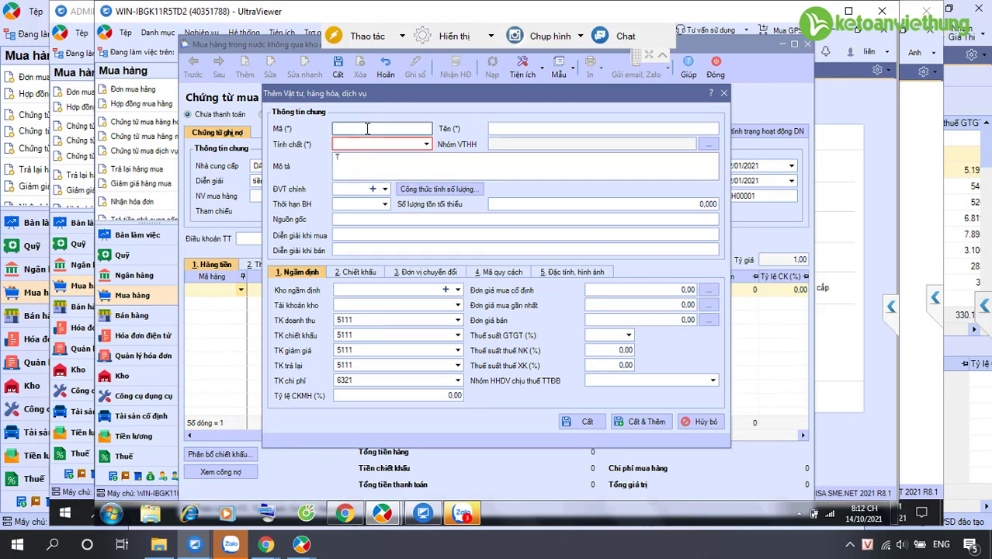
pyautogui.write('TIENTHUENHA')
pyautogui.moveTo(194, 546)
pyautogui.click(198, 479)
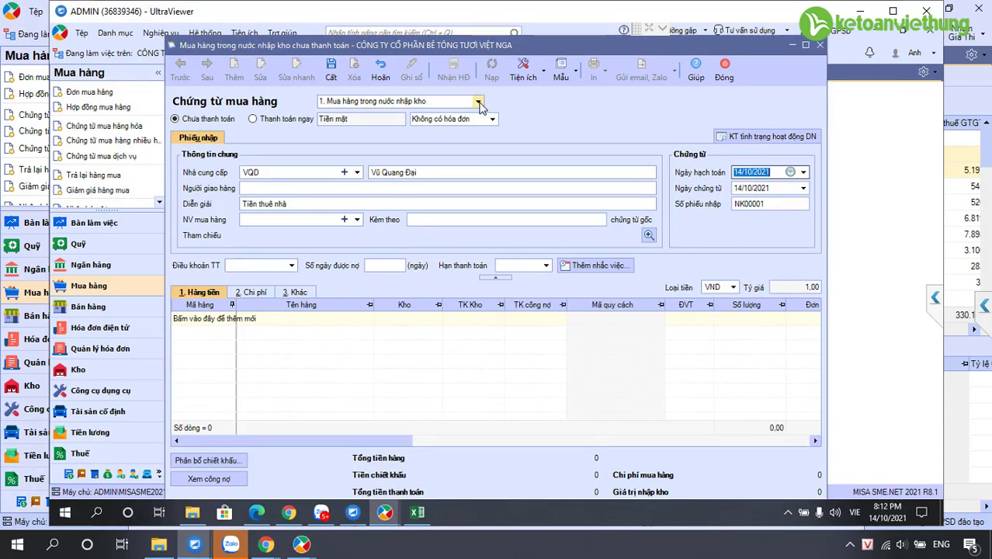
# Make the voucher '2. Mua hàng trong nước không qua kho' and set posting date 02/01/2021
pyautogui.click(479, 101)
pyautogui.click(392, 122)
pyautogui.click(750, 171)
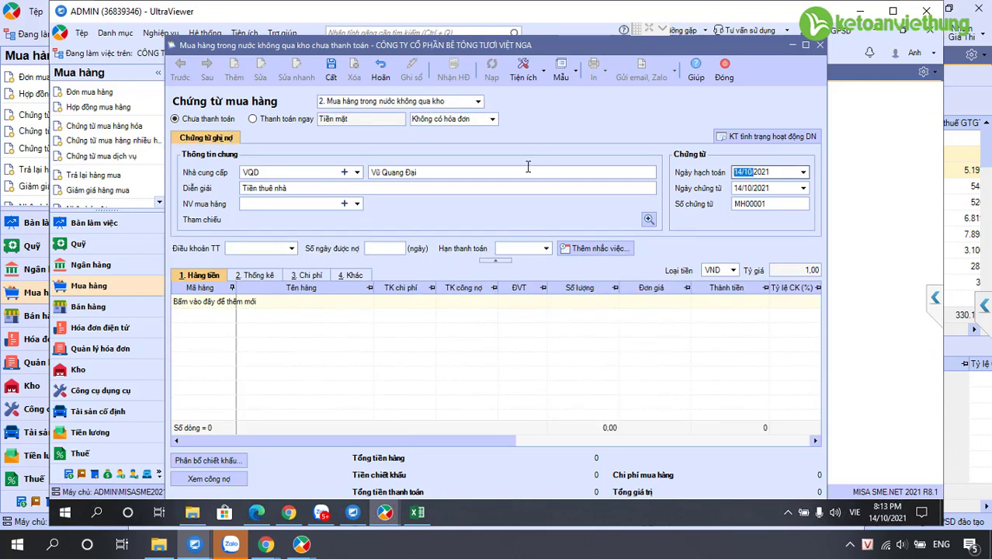
pyautogui.moveTo(194, 543)
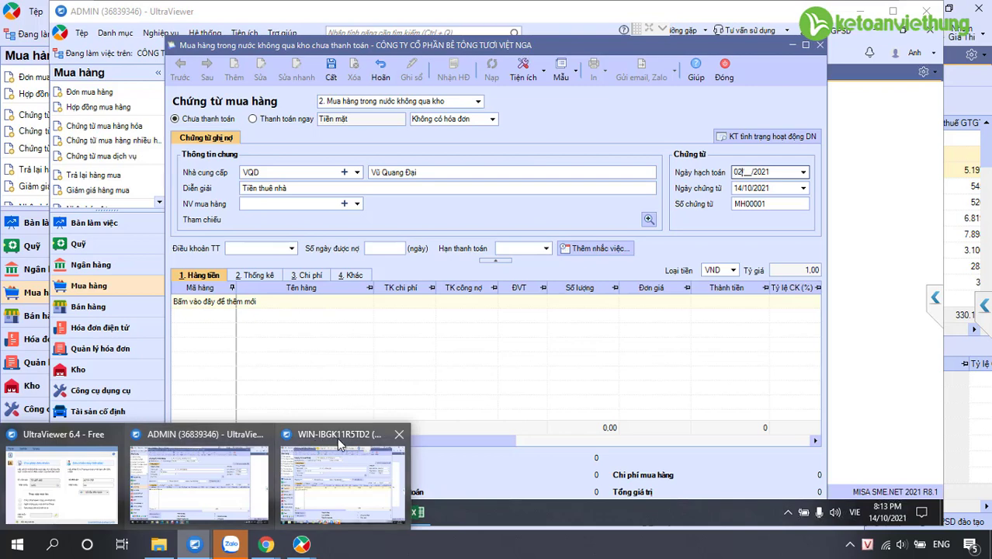
pyautogui.click(342, 517)
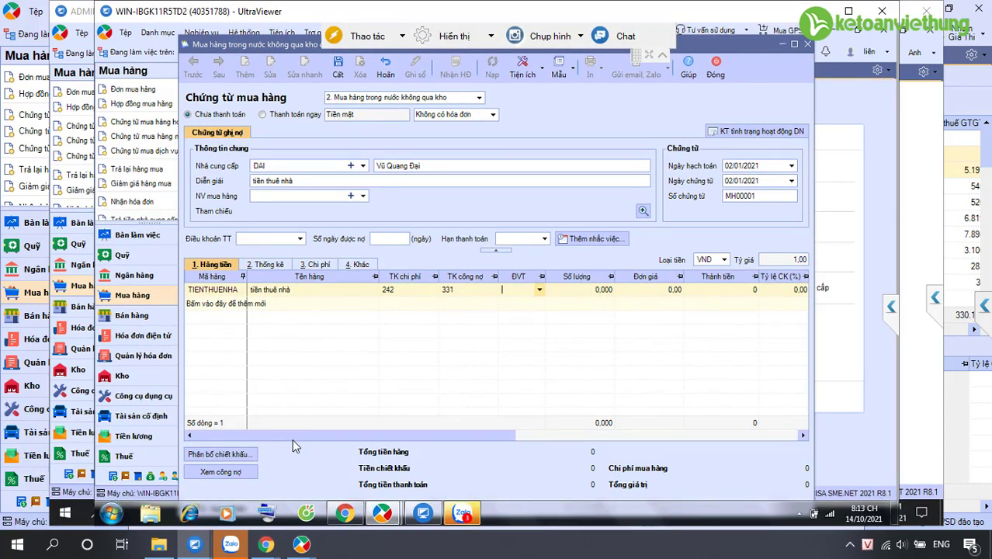
pyautogui.hotkey('alt', 'Tab')
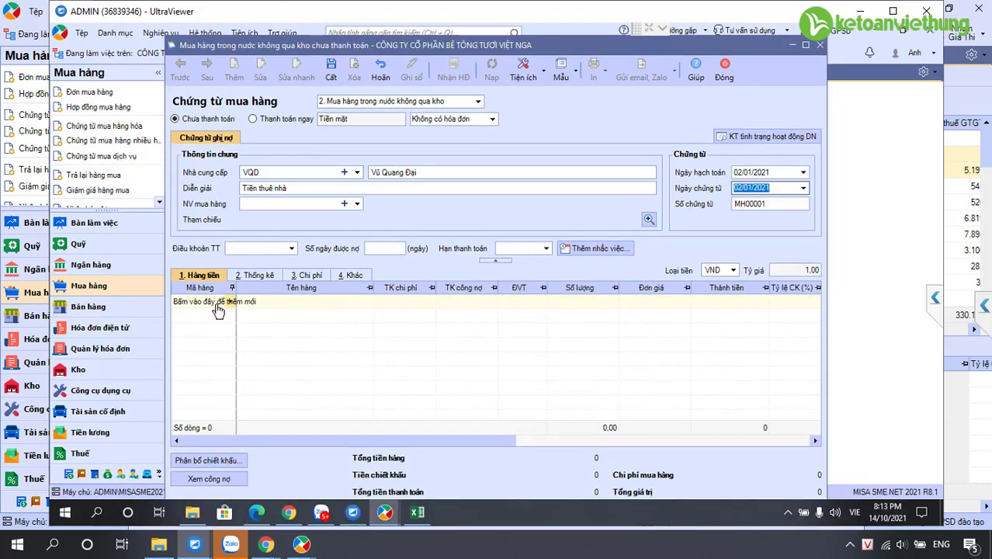
# Add a new line to the working voucher and open its item-code list
pyautogui.click(228, 307)
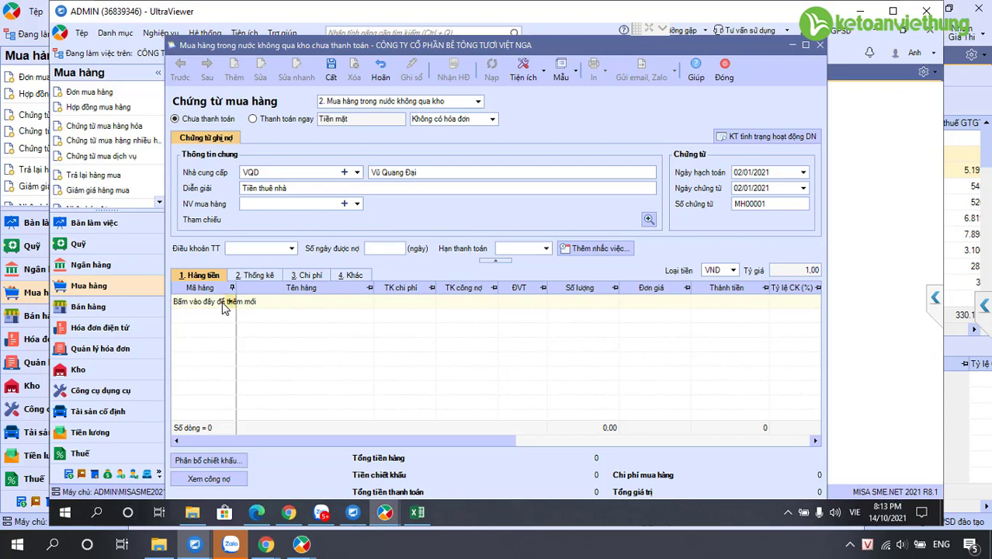
pyautogui.click(225, 303)
pyautogui.click(230, 303)
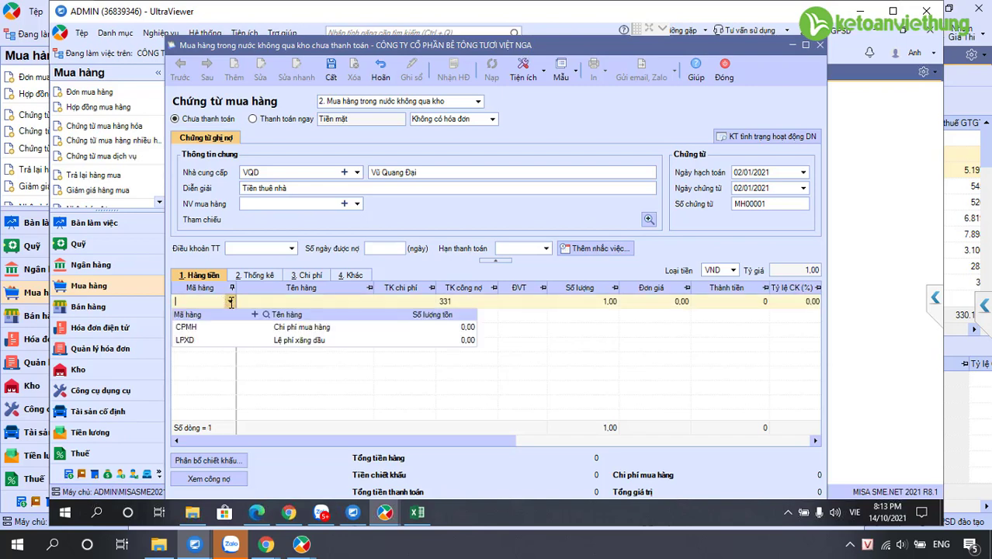
pyautogui.moveTo(200, 547)
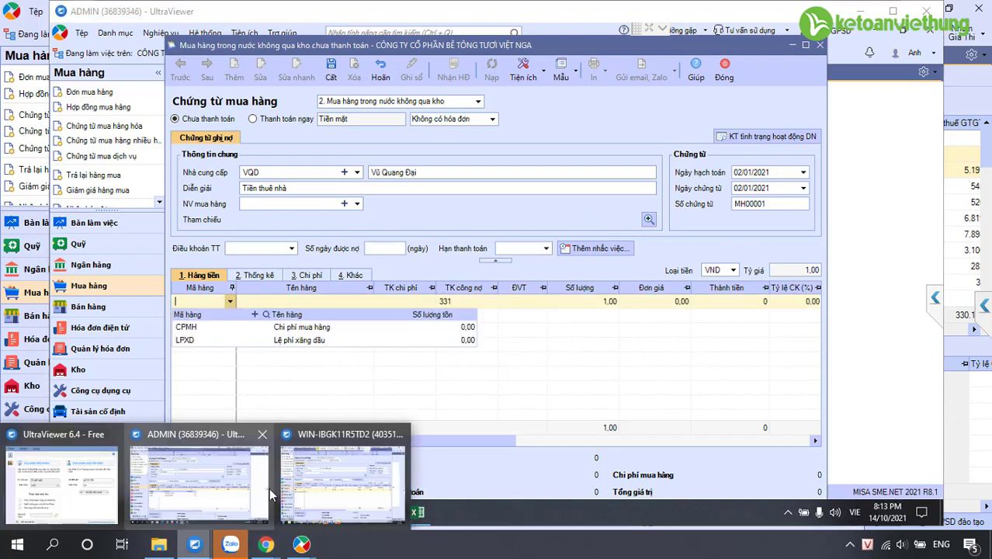
pyautogui.click(345, 509)
# Delete the blank second line from the reference voucher, keeping line one's TIENTHUENHA item
pyautogui.press('Tab')
pyautogui.click(331, 291)
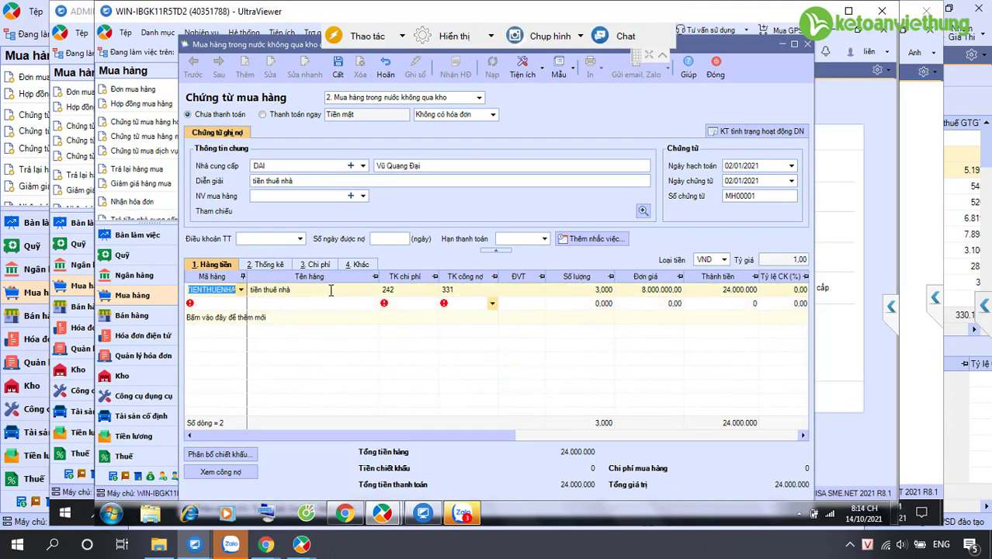
pyautogui.click(318, 305)
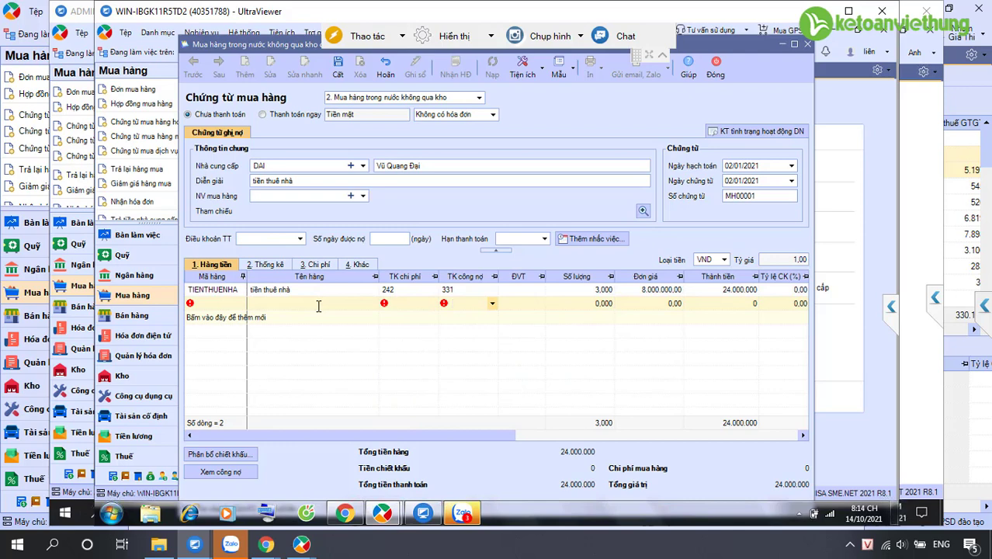
pyautogui.press('Menu')
pyautogui.press('Return')
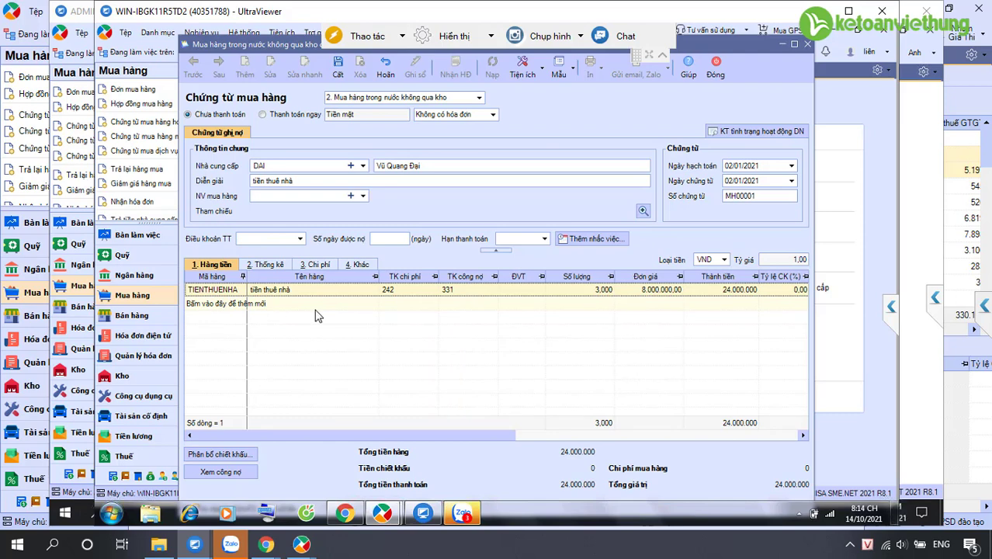
pyautogui.moveTo(199, 549)
pyautogui.click(199, 477)
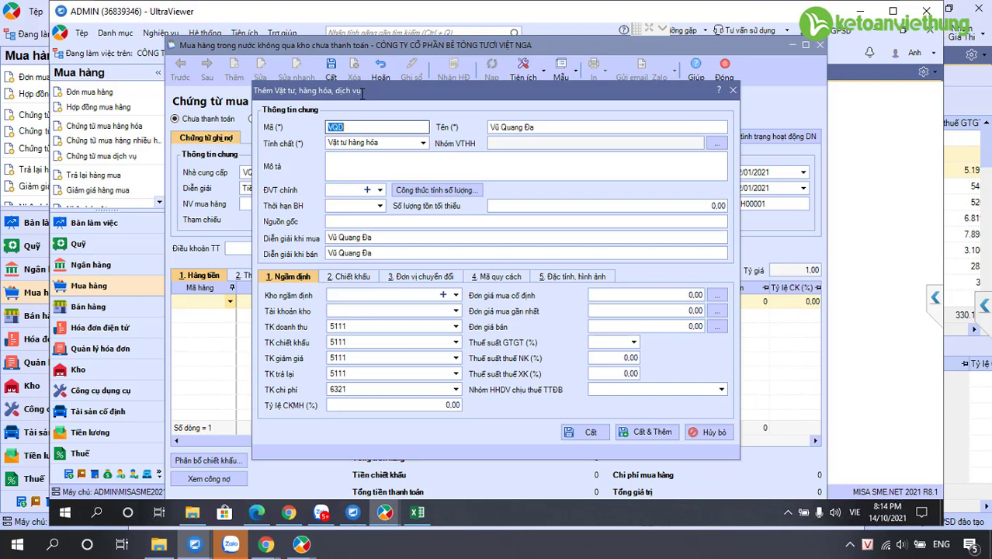
# Create description-only item TTN named 'Tiền thuê nhà' and save it onto the voucher
pyautogui.write('TTN')
pyautogui.press('Tab')
pyautogui.write('Tiền thuê nhà')
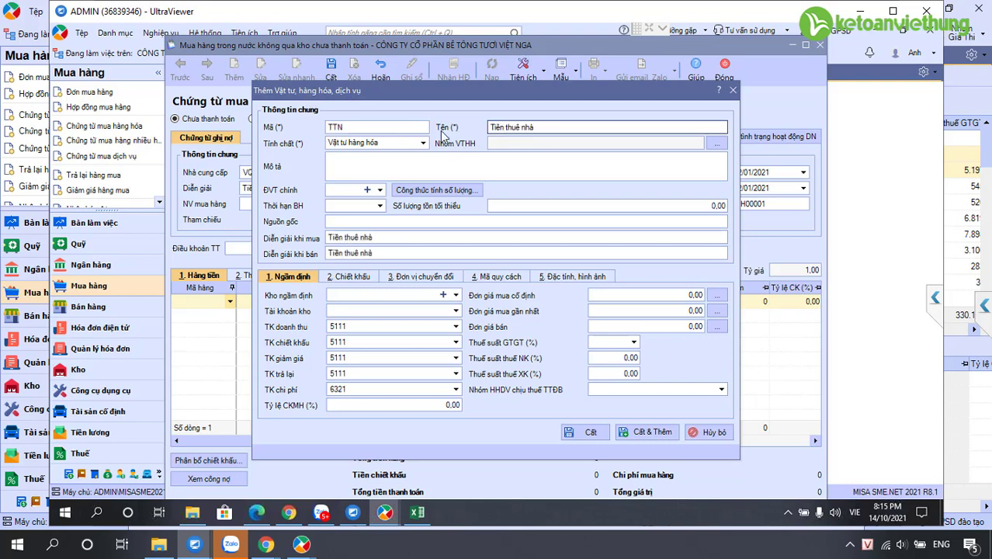
pyautogui.click(422, 143)
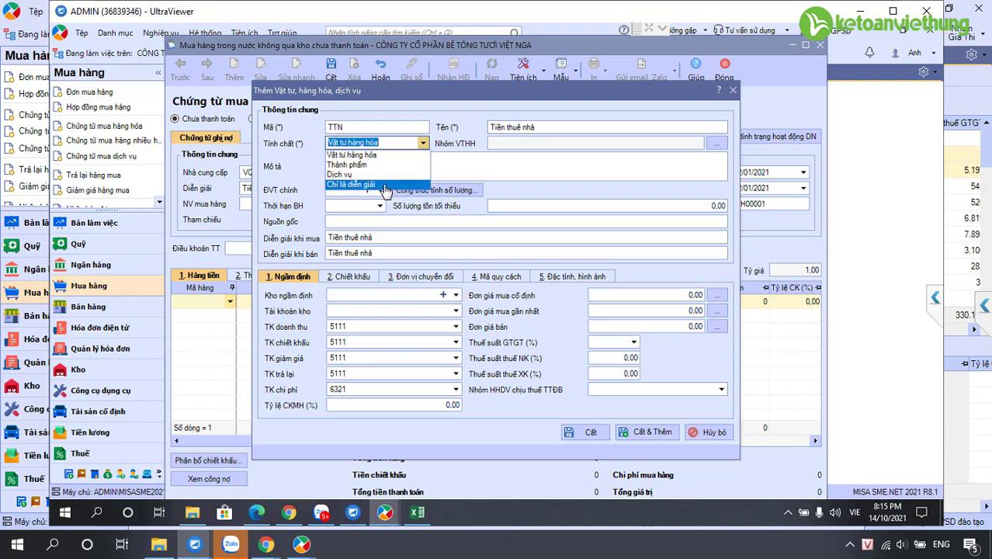
pyautogui.click(382, 184)
pyautogui.hotkey('ctrl', 's')
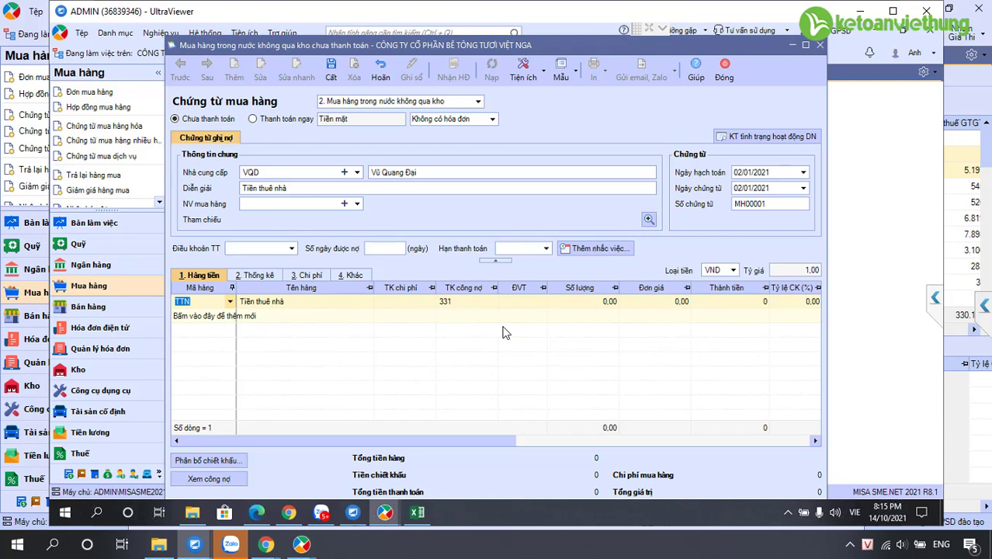
# Save the 24.000.000 house-rent purchase voucher and return to the local accounting window
pyautogui.moveTo(194, 544)
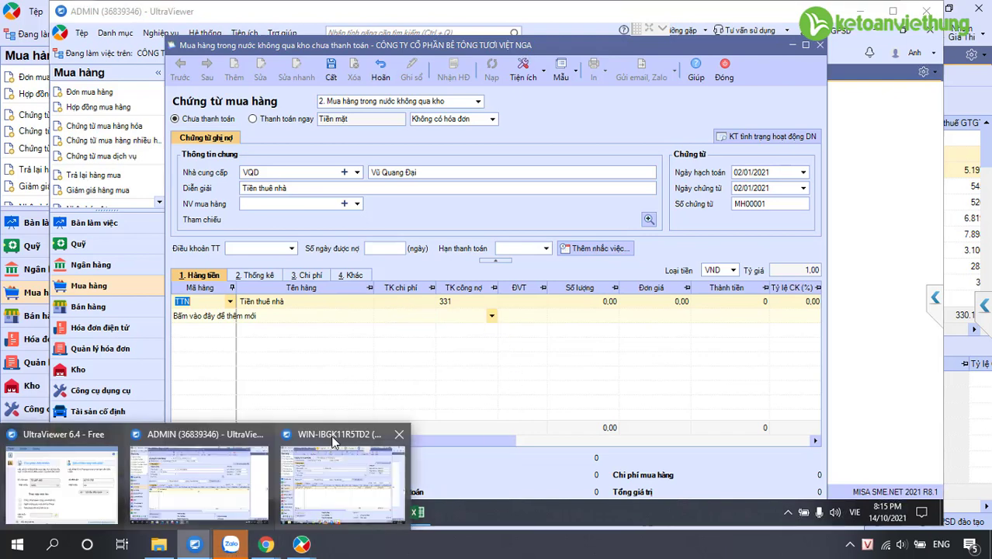
pyautogui.click(330, 438)
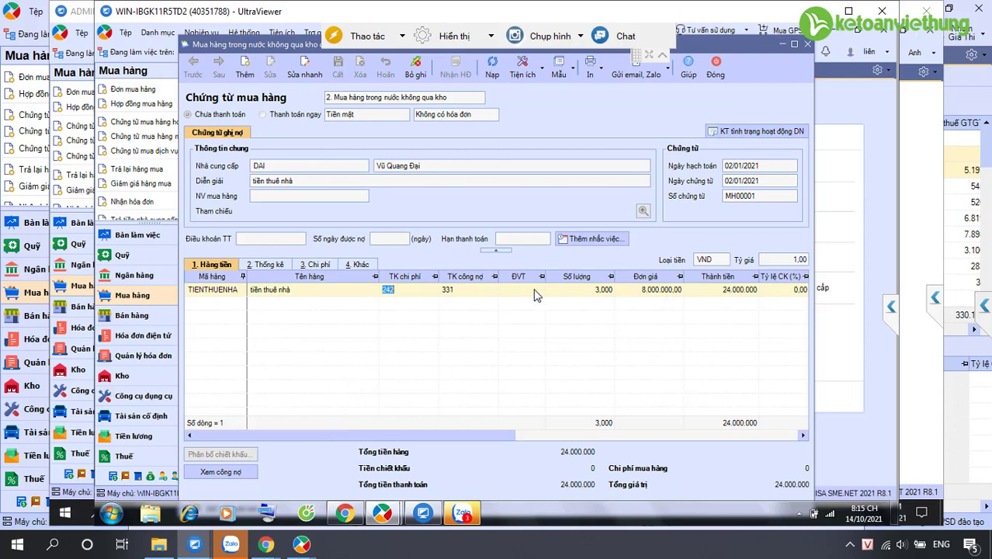
pyautogui.click(194, 544)
pyautogui.click(200, 465)
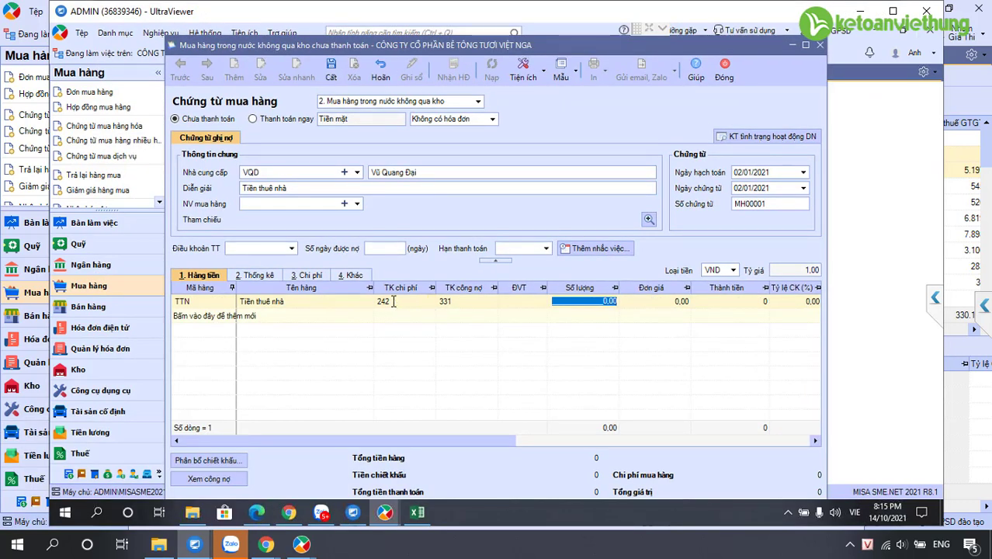
pyautogui.hotkey('alt', 'Tab')
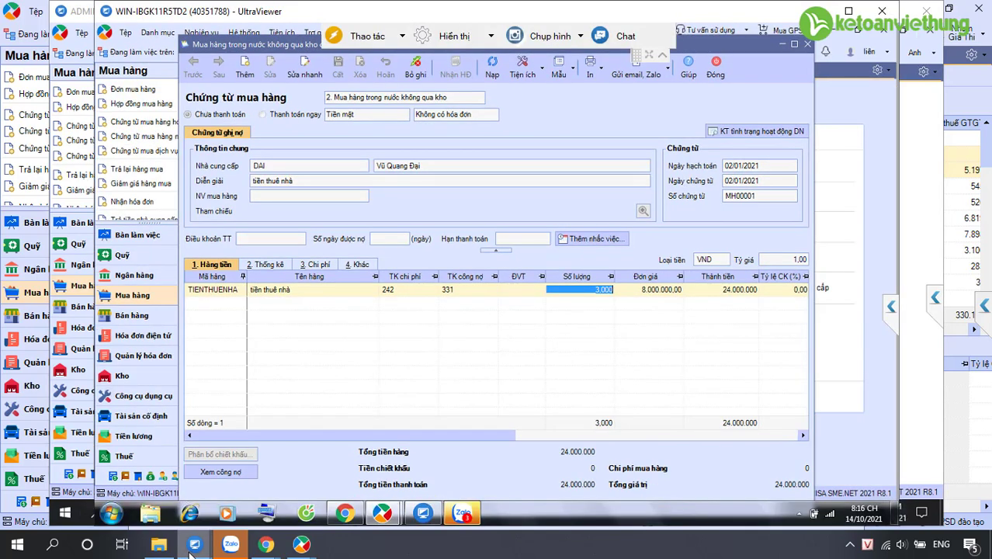
pyautogui.click(193, 546)
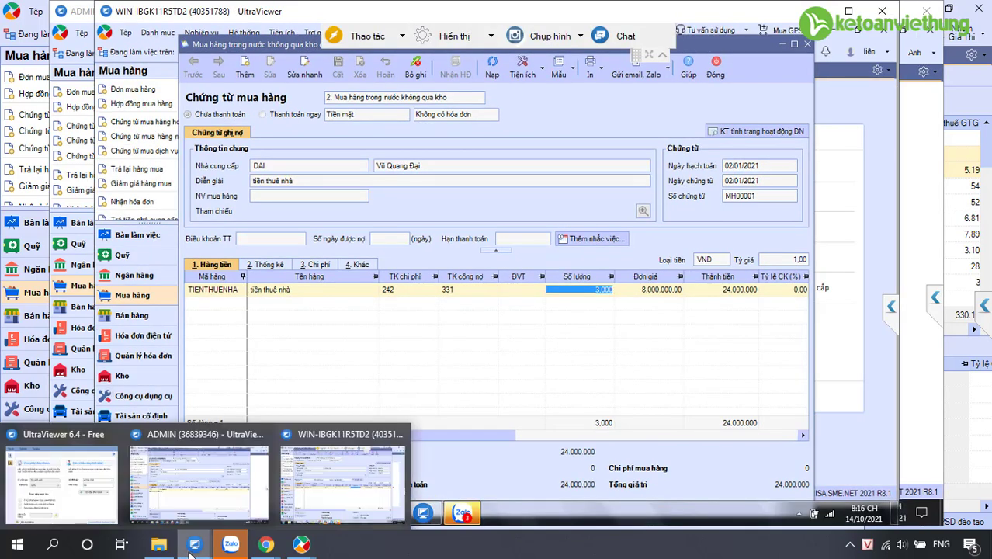
pyautogui.click(302, 456)
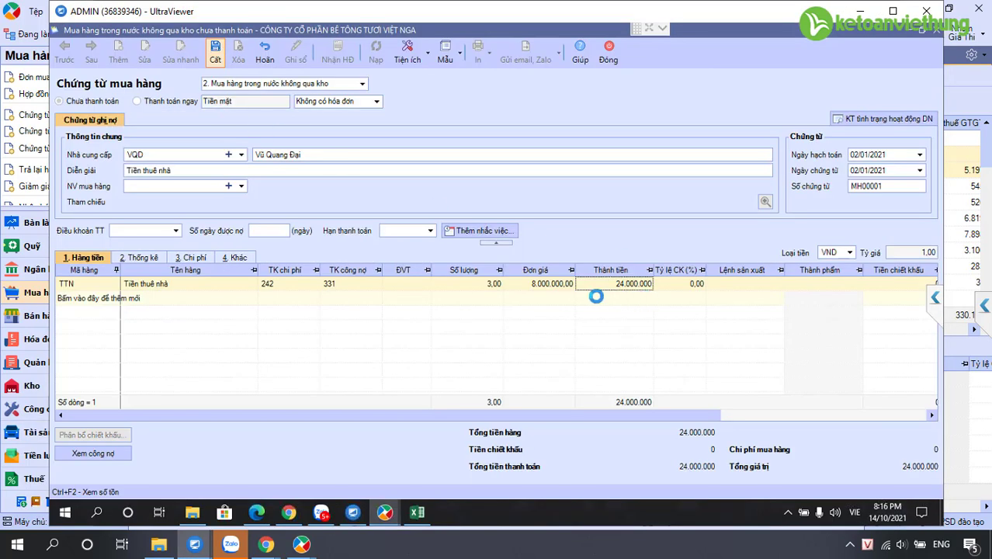
pyautogui.click(271, 286)
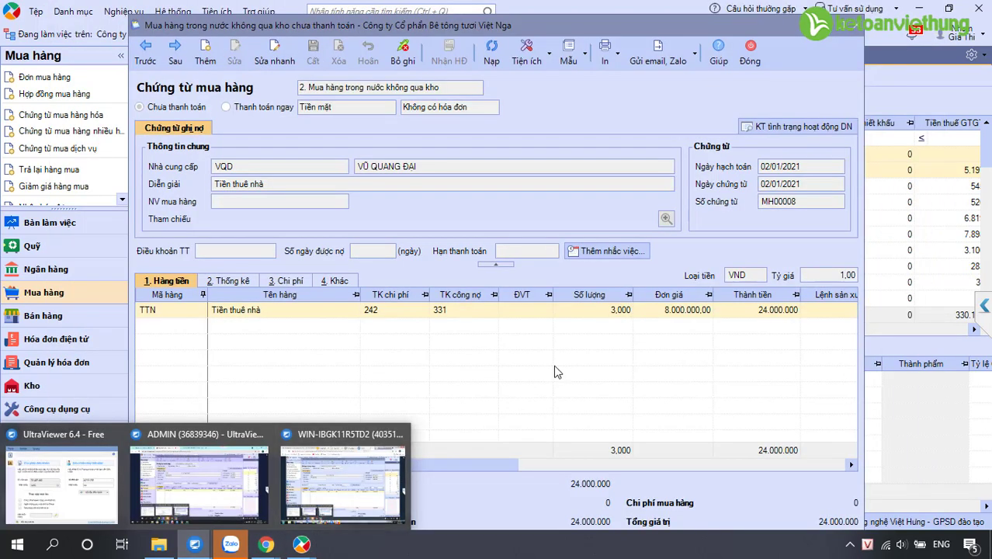
pyautogui.click(338, 502)
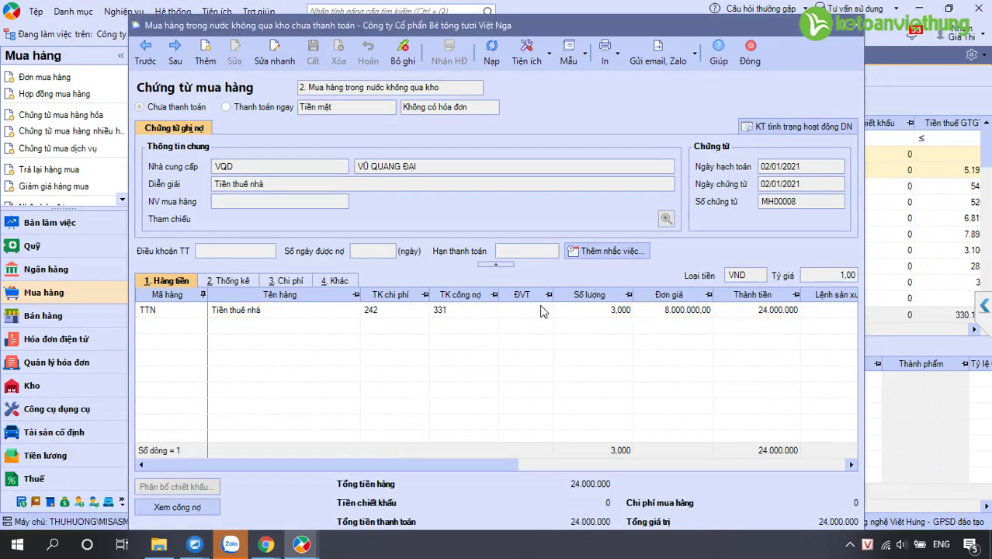
# Close the voucher, select 02/01/2021 house-rent voucher MH00008, and go to Công cụ dụng cụ
pyautogui.click(746, 60)
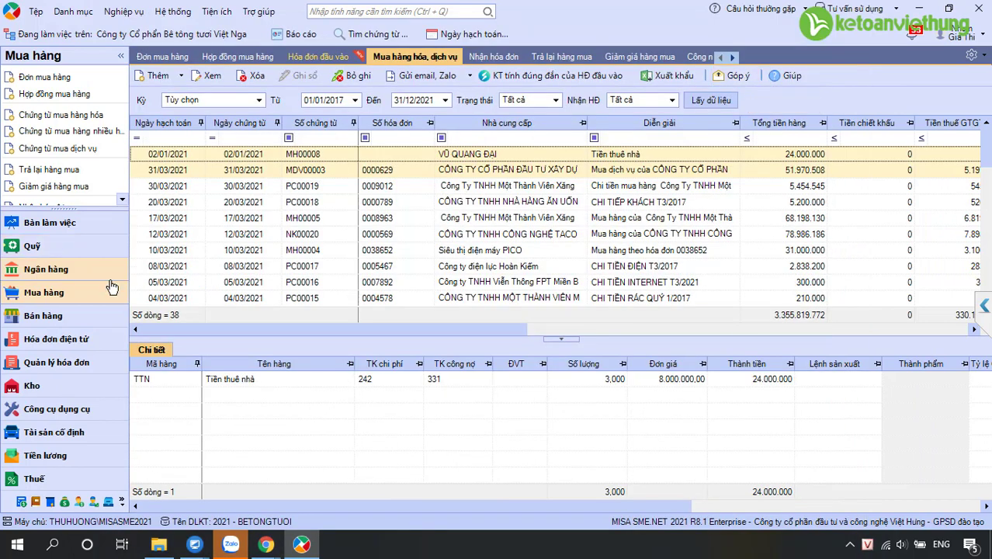
pyautogui.click(399, 170)
pyautogui.scroll(-2, 404, 218)
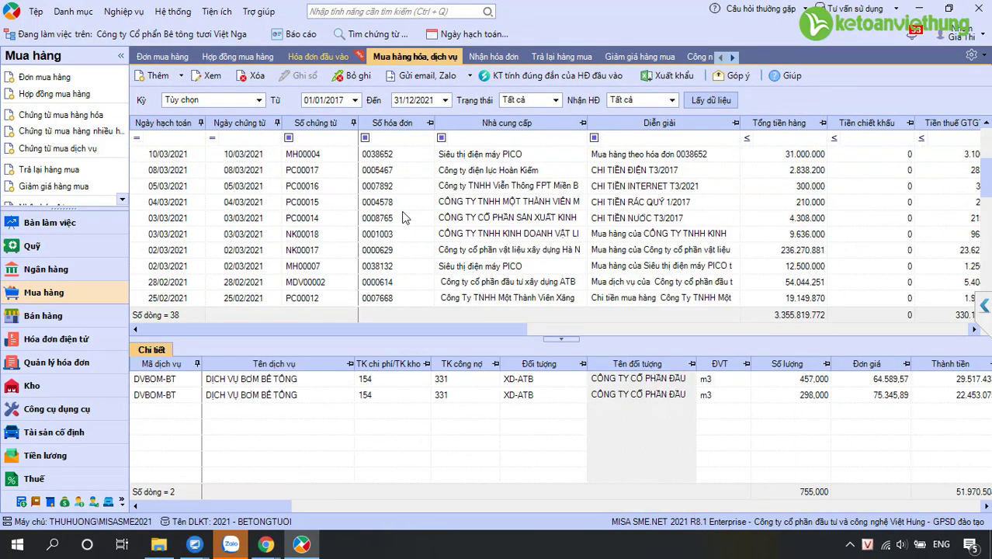
pyautogui.scroll(2, 403, 211)
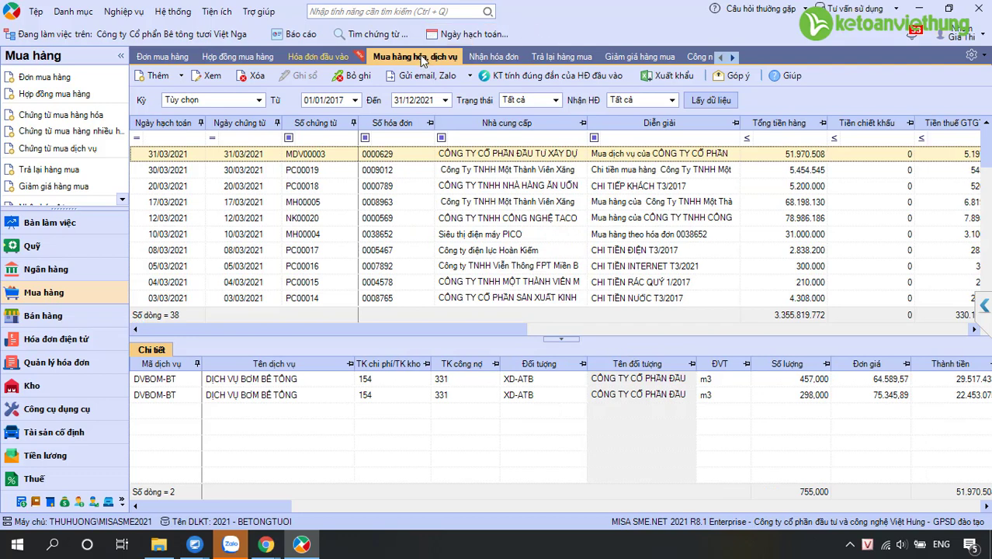
pyautogui.moveTo(985, 155); pyautogui.dragTo(985, 260)
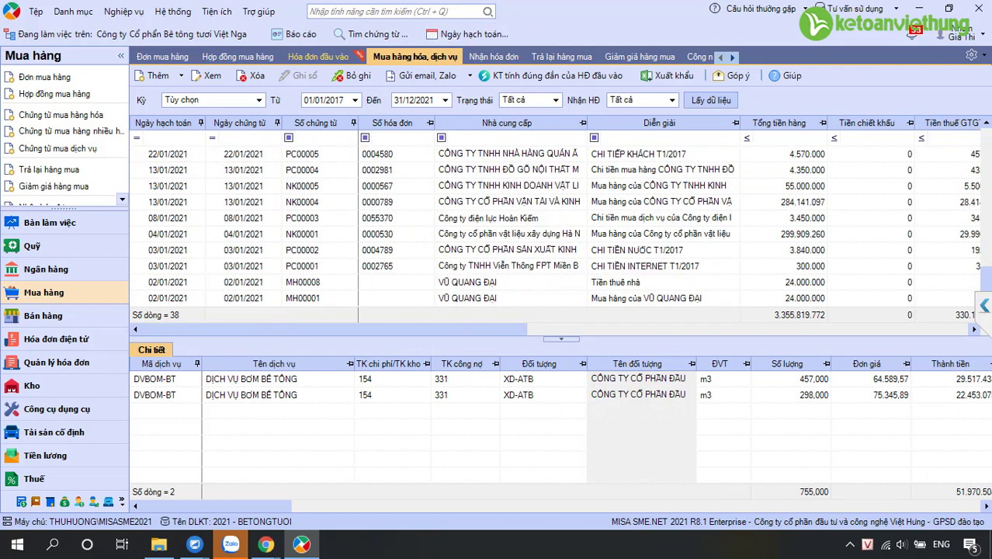
pyautogui.click(623, 282)
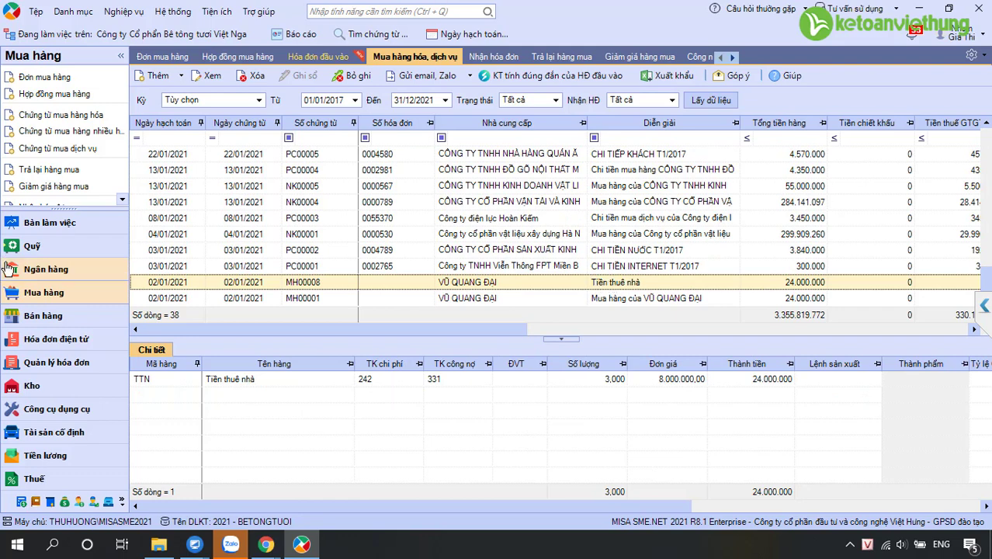
pyautogui.click(81, 413)
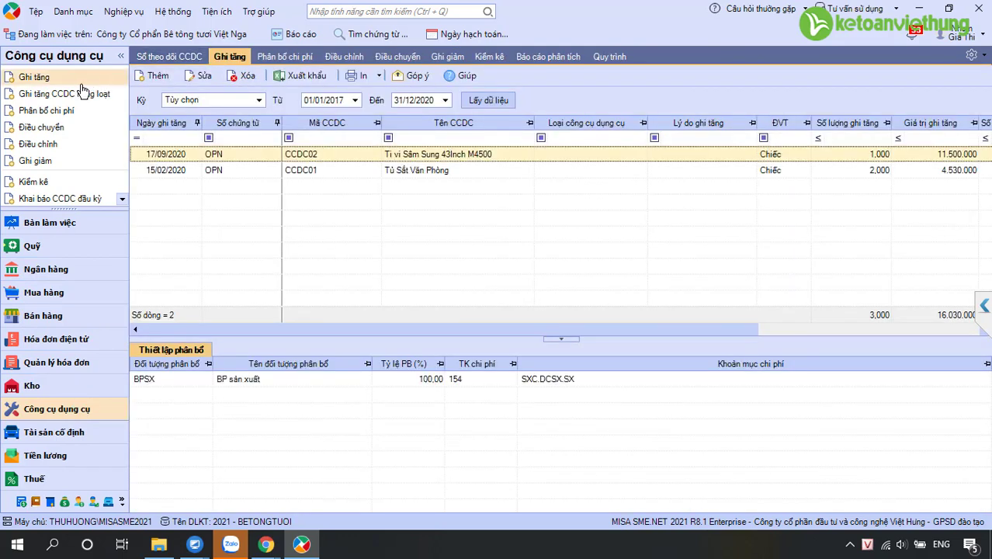
# Start a batch tool increase pulling line TTN from this month's Mua hàng không qua kho vouchers
pyautogui.click(77, 95)
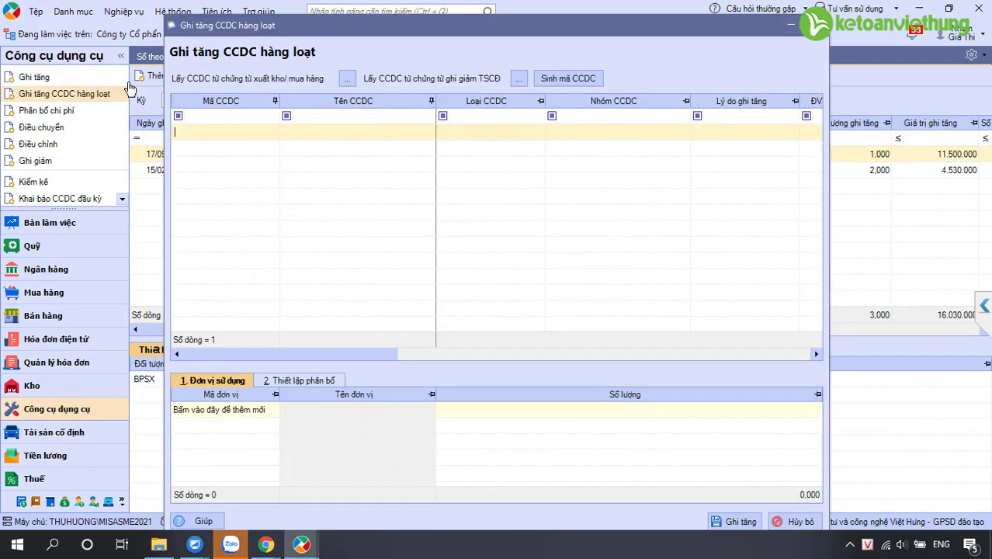
pyautogui.click(348, 79)
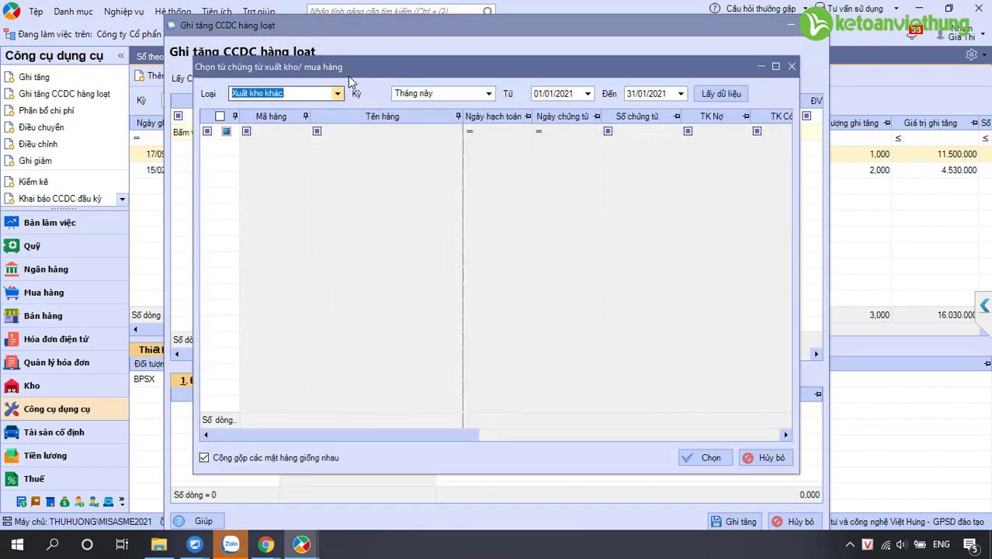
pyautogui.click(338, 94)
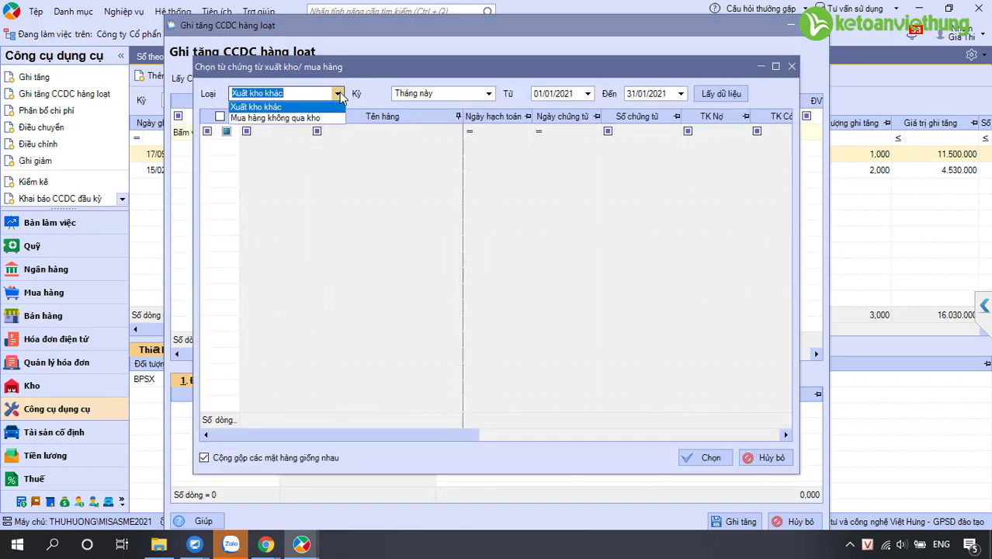
pyautogui.click(301, 118)
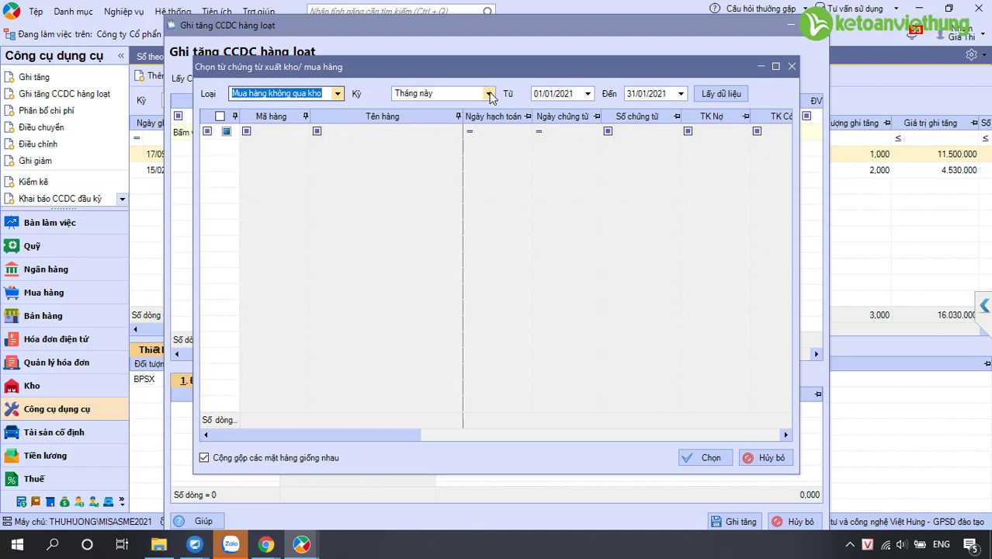
pyautogui.click(462, 99)
pyautogui.click(461, 104)
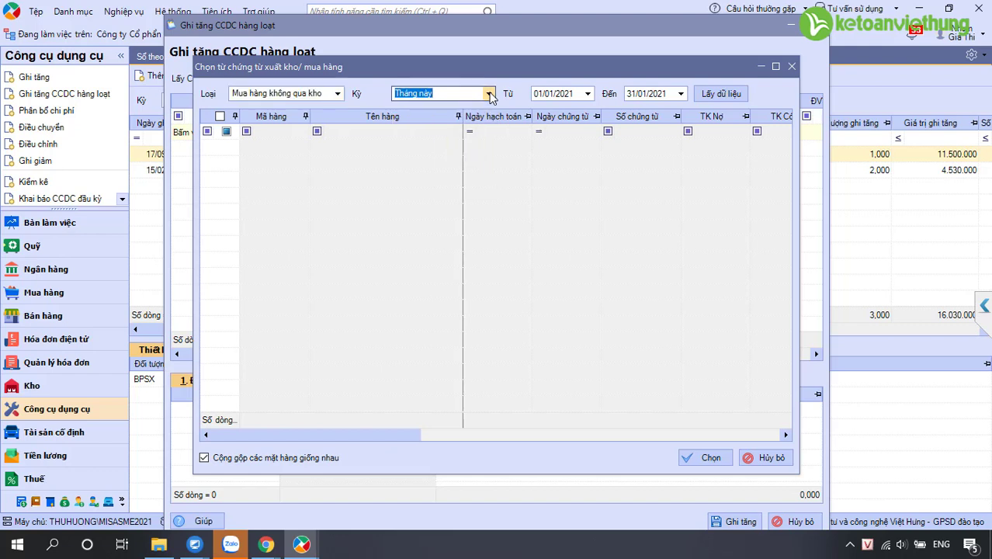
pyautogui.click(723, 94)
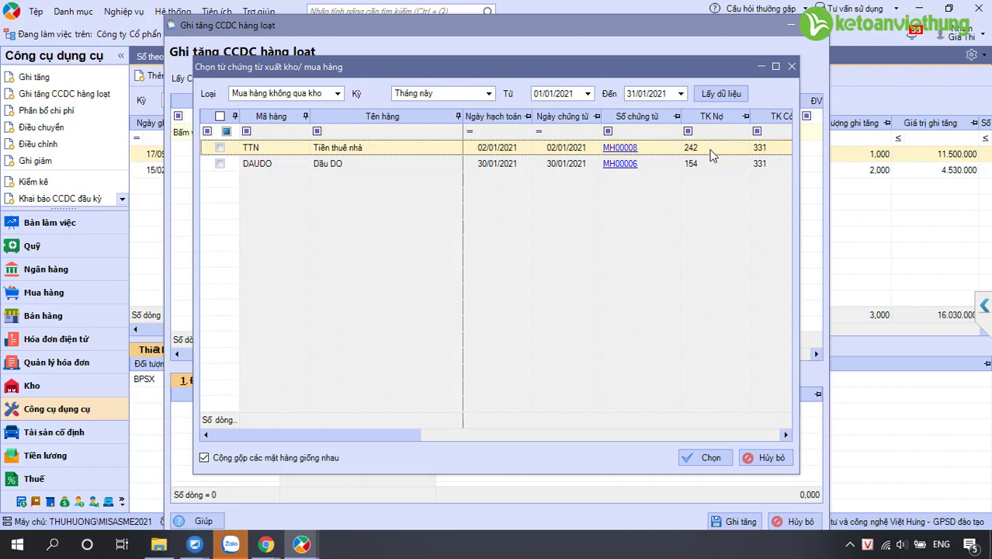
pyautogui.click(219, 147)
pyautogui.click(702, 457)
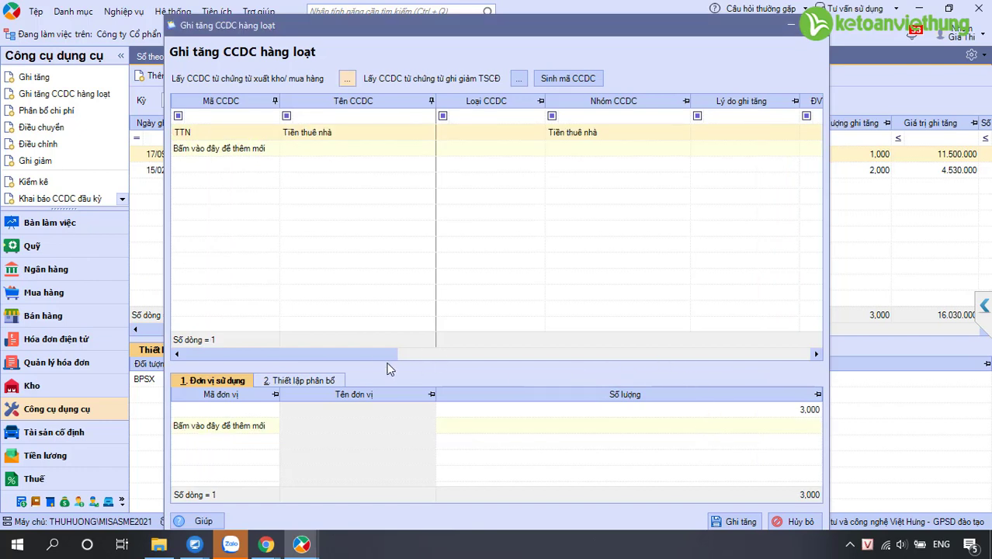
# Give the TTN tool unit tháng and 3 allocation periods of 8.000.000 each
pyautogui.click(306, 132)
pyautogui.click(600, 140)
pyautogui.moveTo(380, 354); pyautogui.dragTo(549, 355)
pyautogui.click(532, 135)
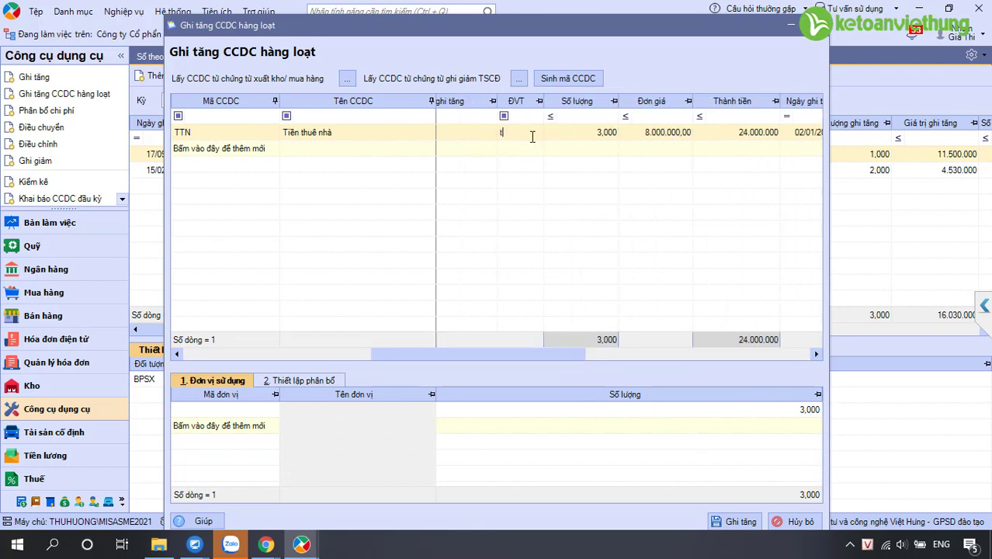
pyautogui.press('Tab')
pyautogui.press('Tab')
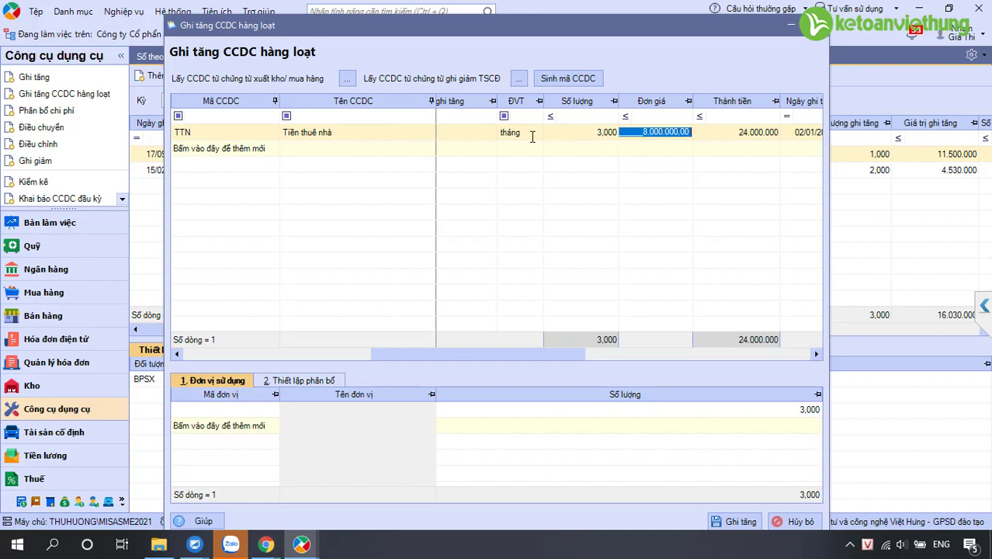
pyautogui.press('Tab')
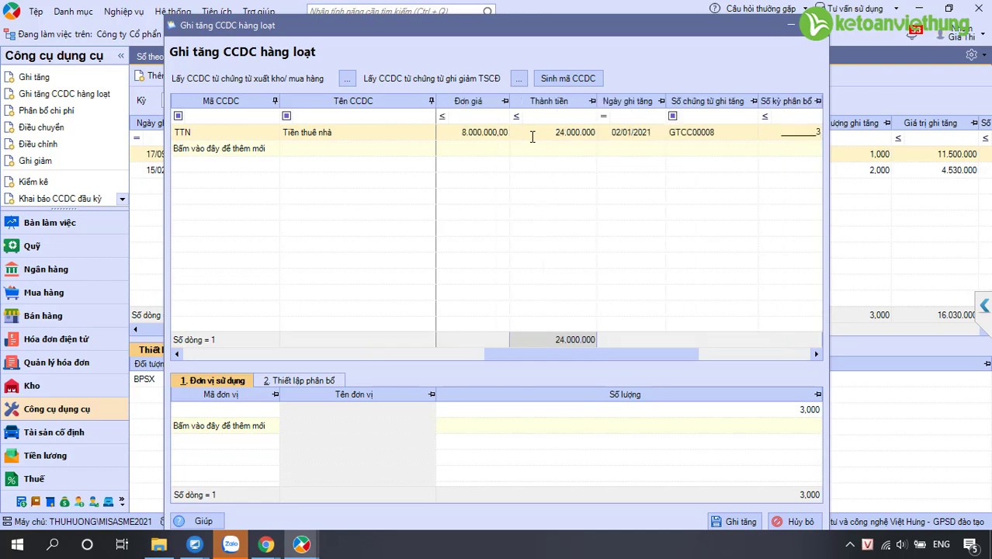
pyautogui.press('Tab')
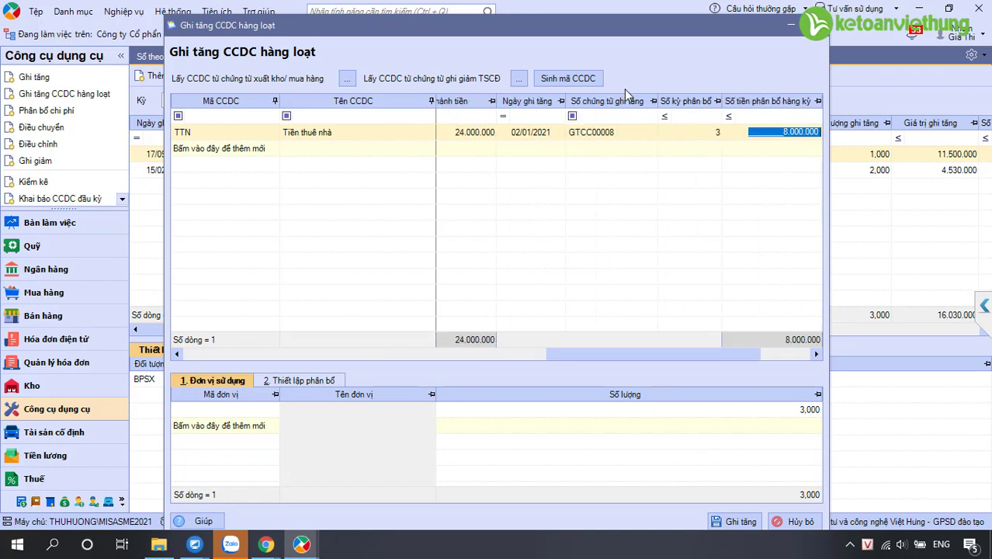
# Select the using-unit row and check the rent contract in the course player
pyautogui.click(235, 409)
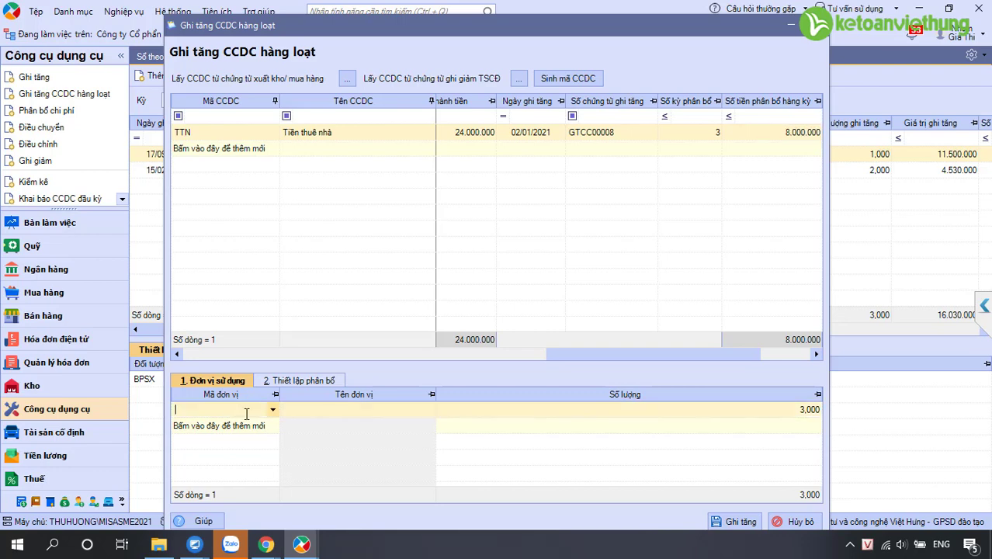
pyautogui.moveTo(266, 543)
pyautogui.click(262, 522)
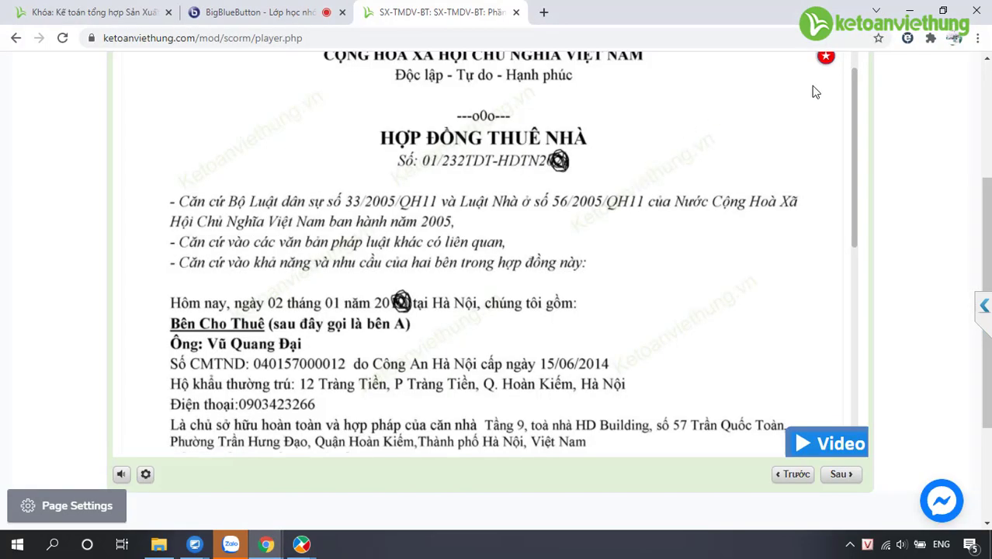
pyautogui.moveTo(697, 206)
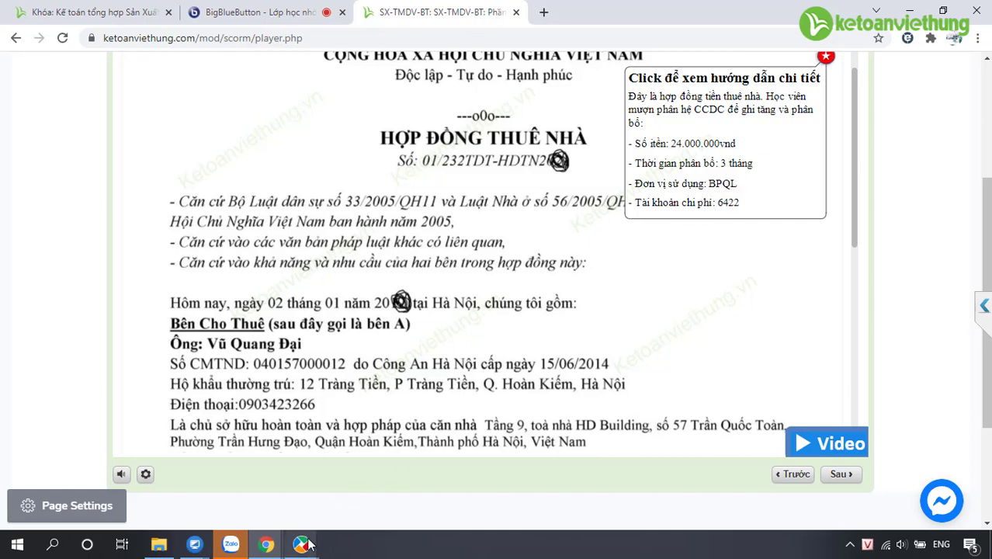
pyautogui.moveTo(307, 544)
pyautogui.click(395, 480)
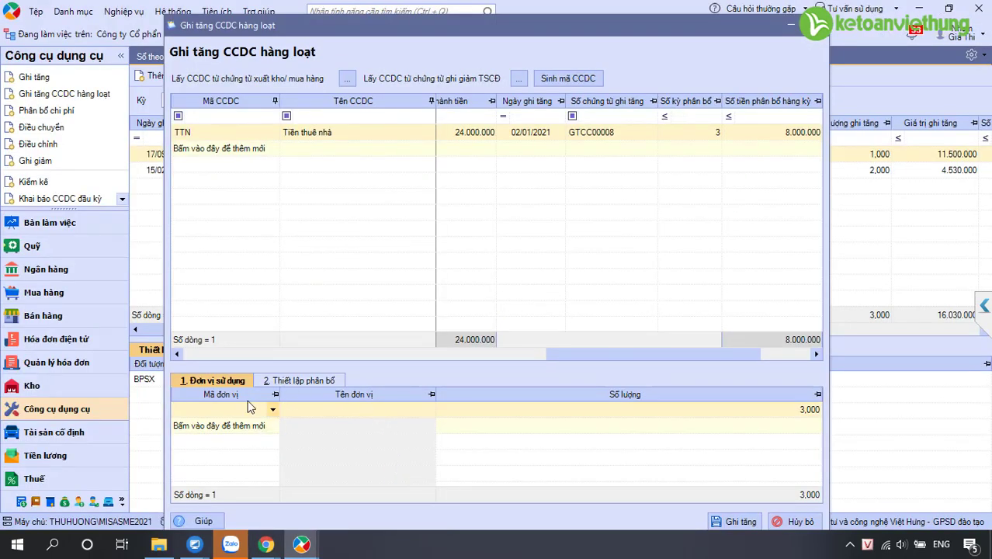
# Set using unit BPQL and charge 100% of the allocation to expense account 6422
pyautogui.click(272, 409)
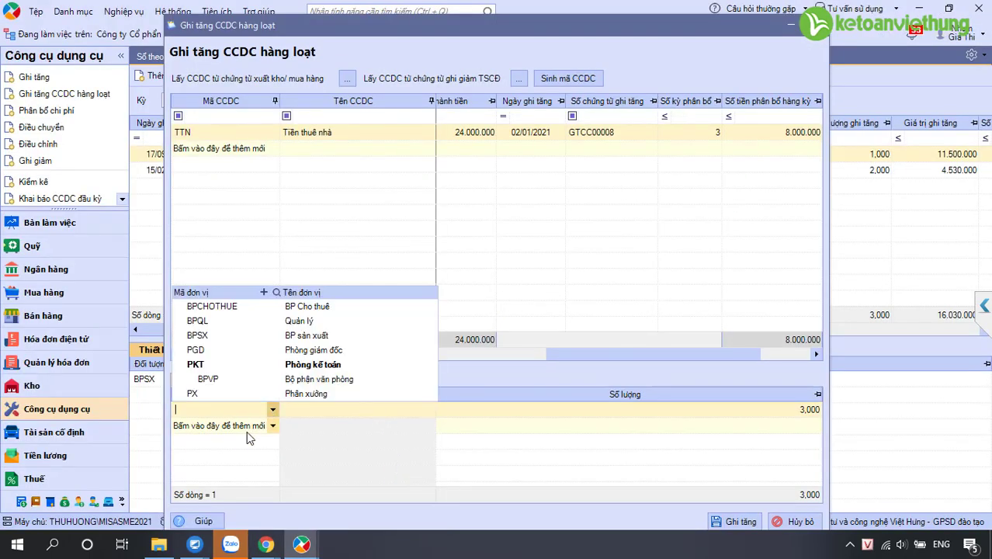
pyautogui.click(231, 324)
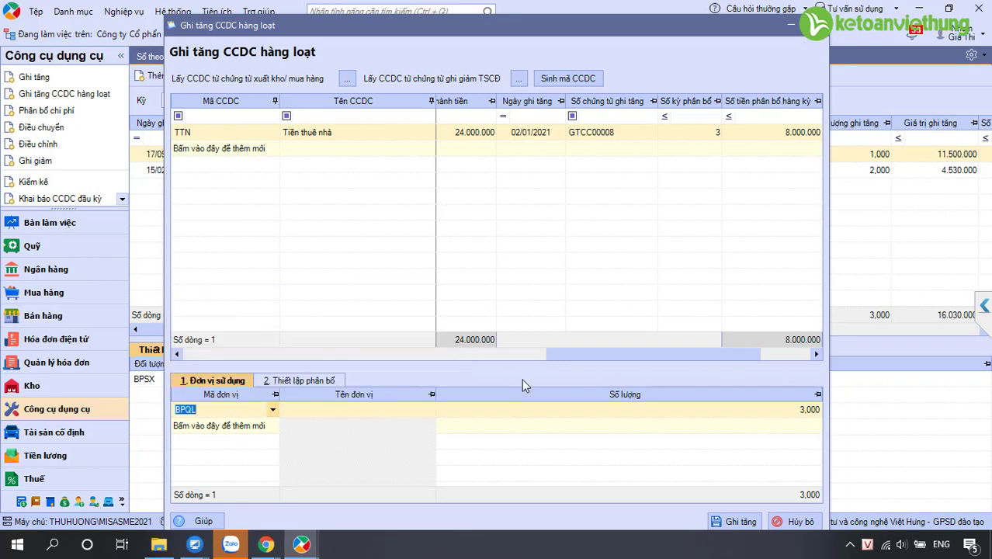
pyautogui.click(289, 380)
pyautogui.click(542, 415)
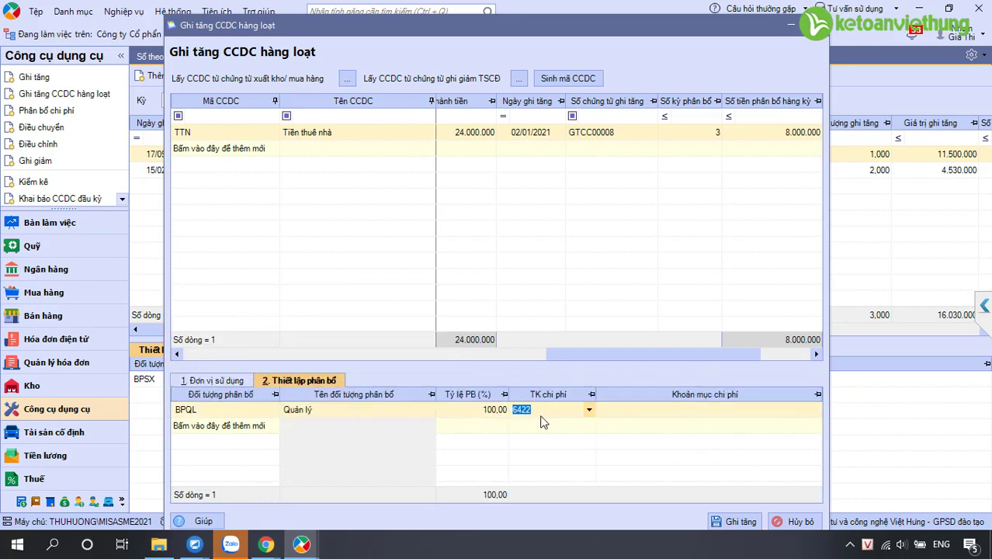